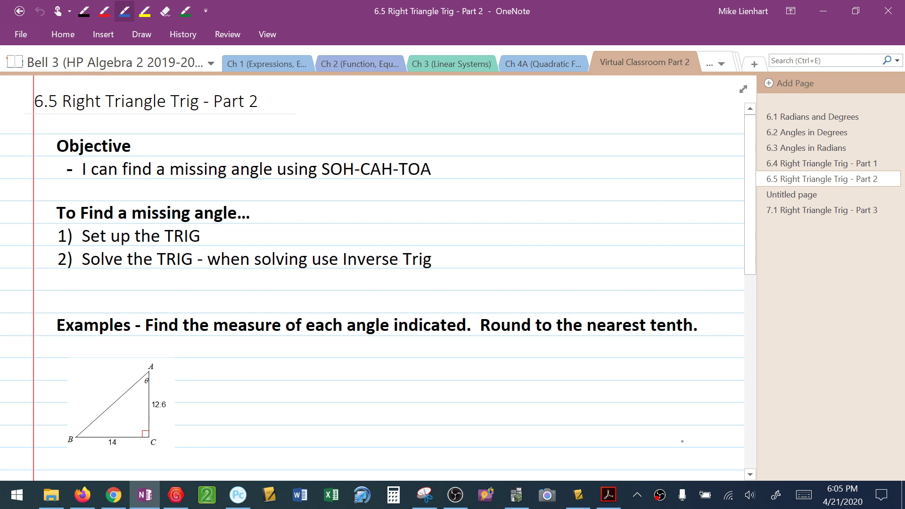
Mark 'missing angle' in the objective and 'Inverse Trig' in step 2 with the yellow highlighter.
{"action": "left_click", "coordinate": [144, 11]}
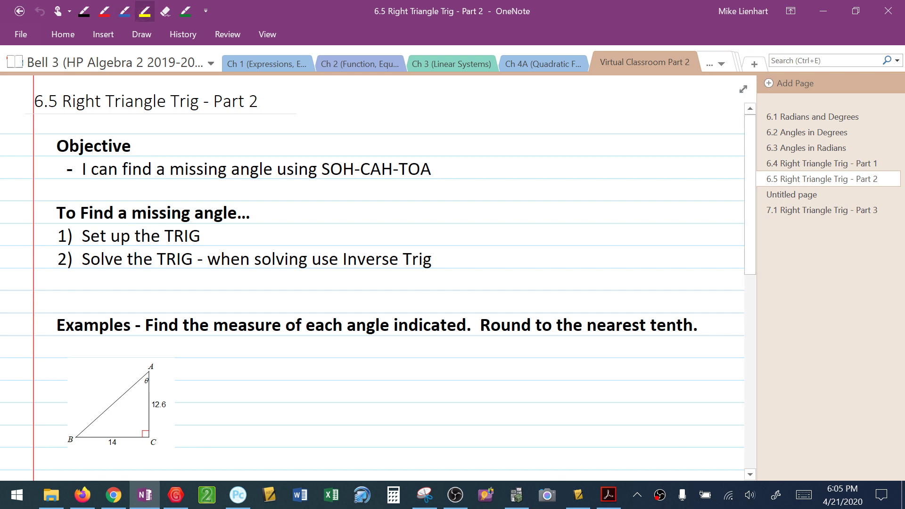
{"action": "left_click_drag", "start_coordinate": [170, 168], "coordinate": [432, 169]}
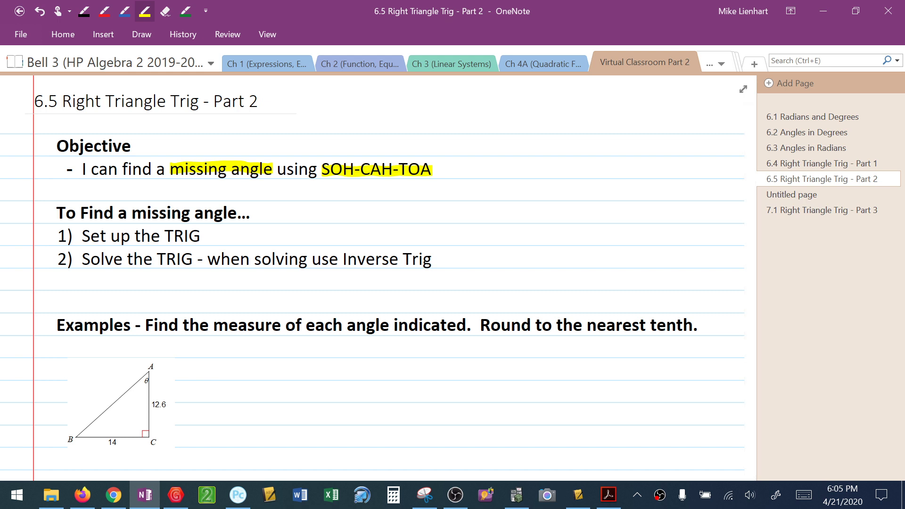
{"action": "left_click_drag", "start_coordinate": [343, 259], "coordinate": [433, 259]}
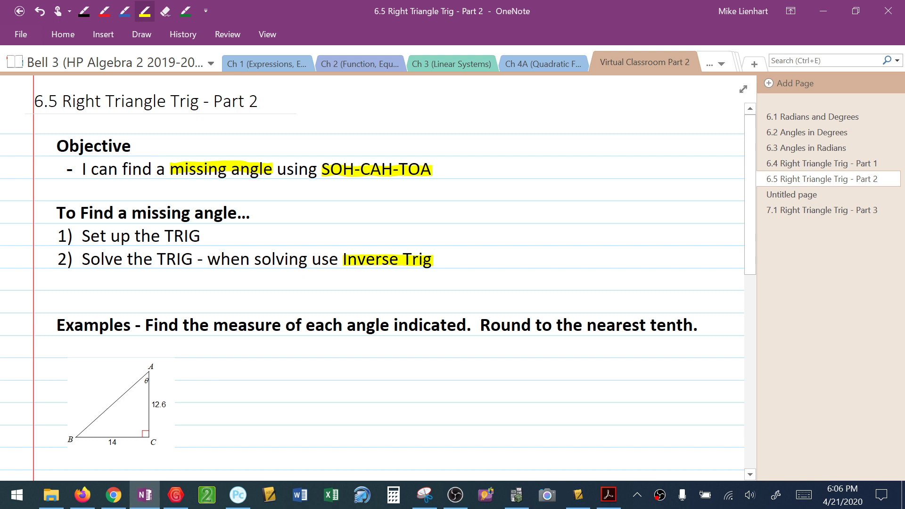
Highlight 'Round to the nearest tenth' in yellow above the examples.
{"action": "scroll", "coordinate": [377, 278], "scroll_direction": "down", "scroll_amount": 5}
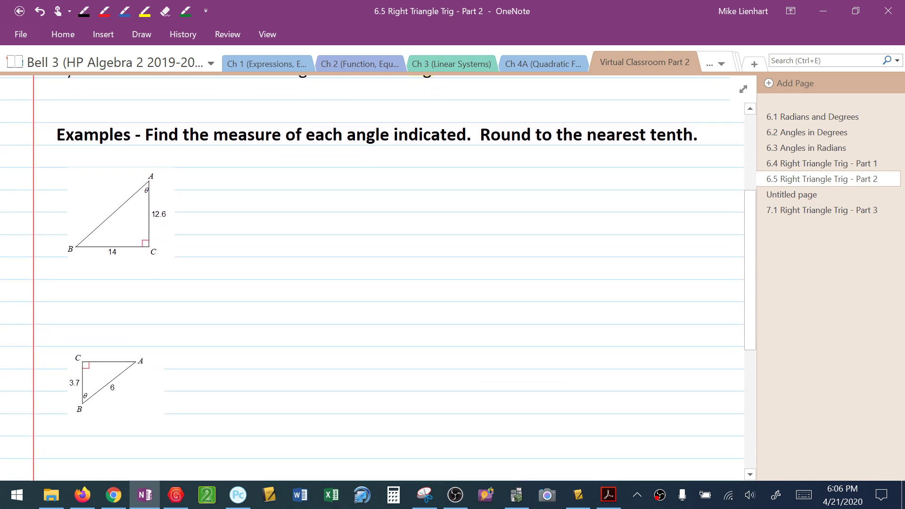
{"action": "left_click", "coordinate": [145, 11]}
{"action": "left_click_drag", "start_coordinate": [481, 134], "coordinate": [692, 134]}
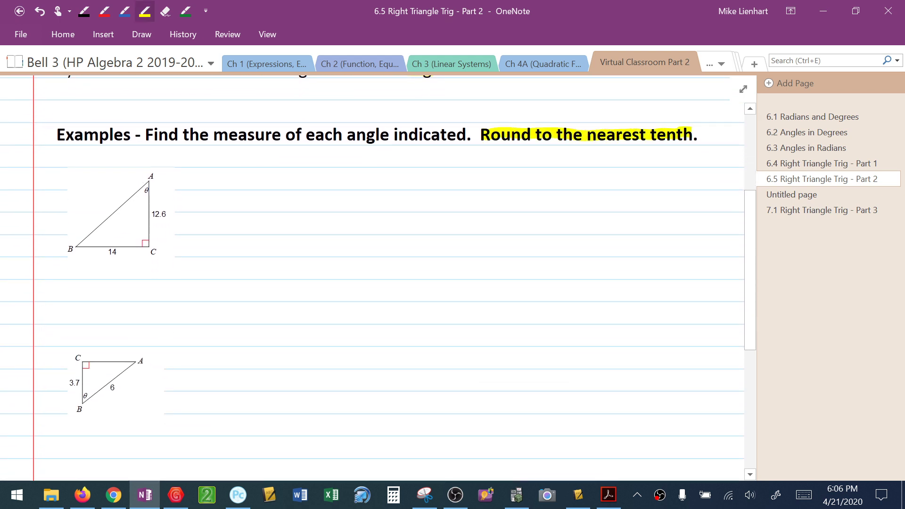
Write SOH, CAH, TOA in red beside the first example.
{"action": "left_click", "coordinate": [105, 11]}
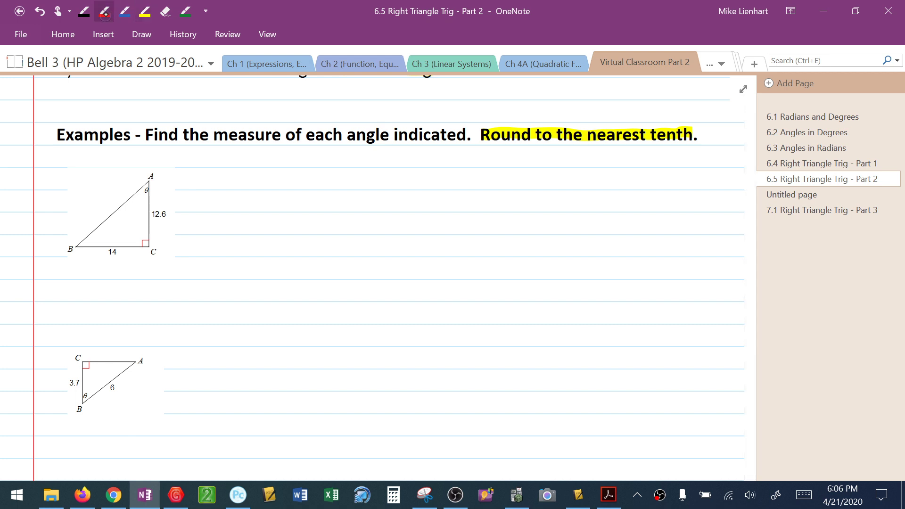
{"action": "mouse_move", "coordinate": [636, 164]}
{"action": "left_mouse_down"}
{"action": "mouse_move", "coordinate": [627, 174]}
{"action": "mouse_move", "coordinate": [664, 168]}
{"action": "left_mouse_up"}
{"action": "left_click", "coordinate": [653, 173]}
{"action": "mouse_move", "coordinate": [632, 192]}
{"action": "left_mouse_down"}
{"action": "mouse_move", "coordinate": [632, 201]}
{"action": "mouse_move", "coordinate": [648, 198]}
{"action": "left_mouse_up"}
{"action": "left_click_drag", "start_coordinate": [653, 193], "coordinate": [660, 203]}
{"action": "left_click_drag", "start_coordinate": [651, 198], "coordinate": [665, 197]}
{"action": "mouse_move", "coordinate": [628, 224]}
{"action": "left_mouse_down"}
{"action": "mouse_move", "coordinate": [629, 231]}
{"action": "mouse_move", "coordinate": [636, 223]}
{"action": "left_mouse_up"}
{"action": "mouse_move", "coordinate": [645, 225]}
{"action": "left_mouse_down"}
{"action": "mouse_move", "coordinate": [637, 229]}
{"action": "mouse_move", "coordinate": [668, 226]}
{"action": "left_mouse_up"}
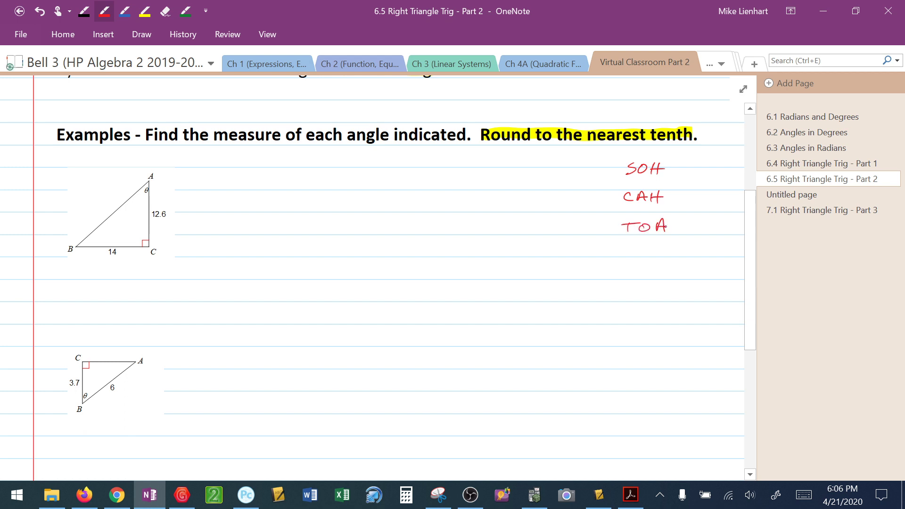
Highlight θ at vertex A, label side 14 'O' and 12.6 'A', and circle TOA.
{"action": "left_click", "coordinate": [145, 10]}
{"action": "mouse_move", "coordinate": [147, 184]}
{"action": "left_mouse_down"}
{"action": "mouse_move", "coordinate": [143, 198]}
{"action": "mouse_move", "coordinate": [147, 187]}
{"action": "left_mouse_up"}
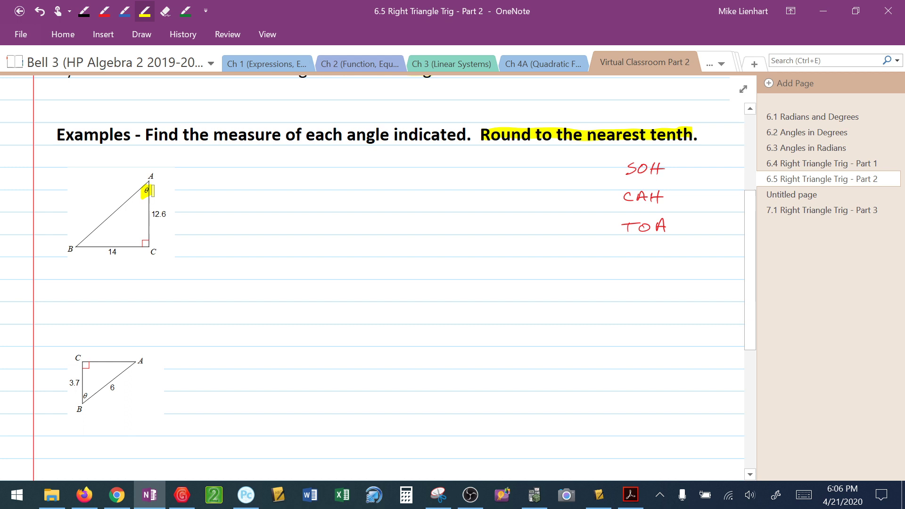
{"action": "left_click", "coordinate": [104, 11]}
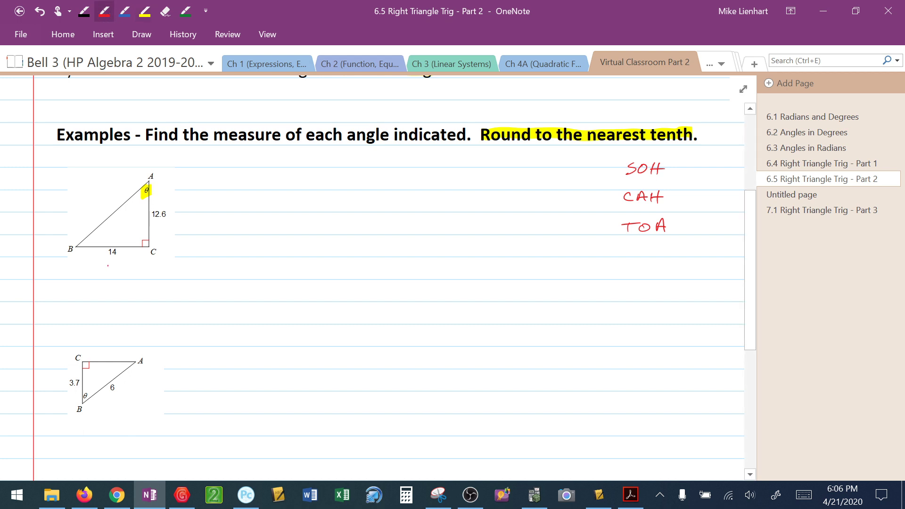
{"action": "left_click_drag", "start_coordinate": [108, 265], "coordinate": [109, 264]}
{"action": "left_click_drag", "start_coordinate": [177, 213], "coordinate": [184, 215]}
{"action": "mouse_move", "coordinate": [649, 215]}
{"action": "left_mouse_down"}
{"action": "mouse_move", "coordinate": [633, 216]}
{"action": "mouse_move", "coordinate": [641, 217]}
{"action": "left_mouse_up"}
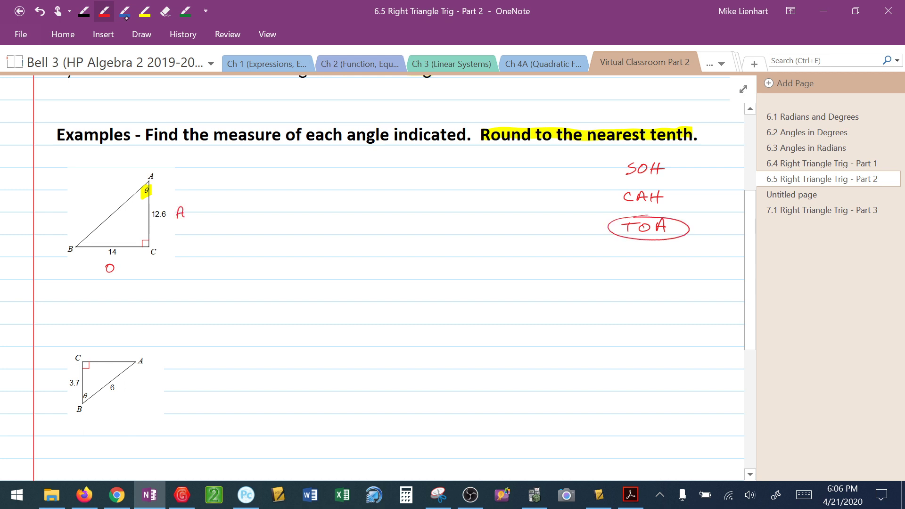
Write tan θ = 14/12.6 in blue ink.
{"action": "left_click", "coordinate": [124, 11]}
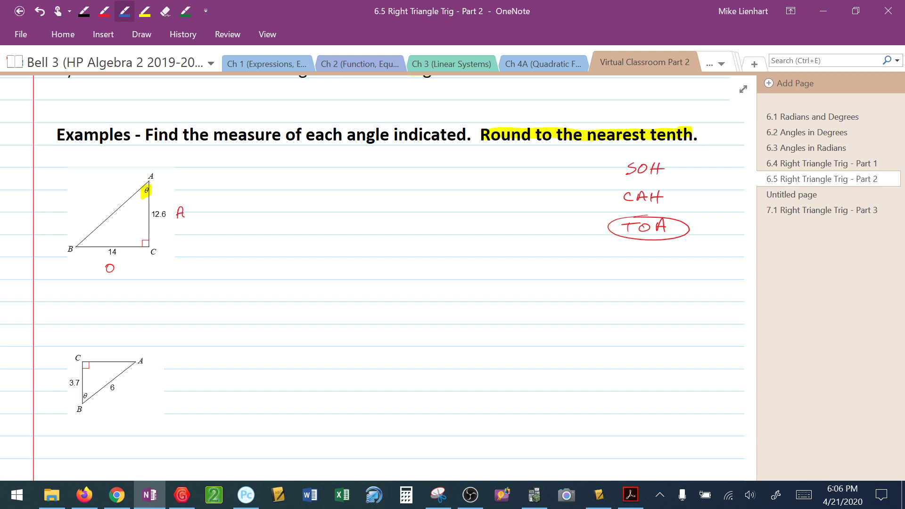
{"action": "left_click_drag", "start_coordinate": [259, 175], "coordinate": [260, 188]}
{"action": "mouse_move", "coordinate": [253, 181]}
{"action": "left_mouse_down"}
{"action": "mouse_move", "coordinate": [319, 182]}
{"action": "mouse_move", "coordinate": [337, 169]}
{"action": "left_mouse_up"}
{"action": "mouse_move", "coordinate": [344, 165]}
{"action": "left_mouse_down"}
{"action": "mouse_move", "coordinate": [330, 179]}
{"action": "mouse_move", "coordinate": [359, 177]}
{"action": "mouse_move", "coordinate": [330, 194]}
{"action": "left_mouse_up"}
{"action": "left_click_drag", "start_coordinate": [334, 188], "coordinate": [356, 193]}
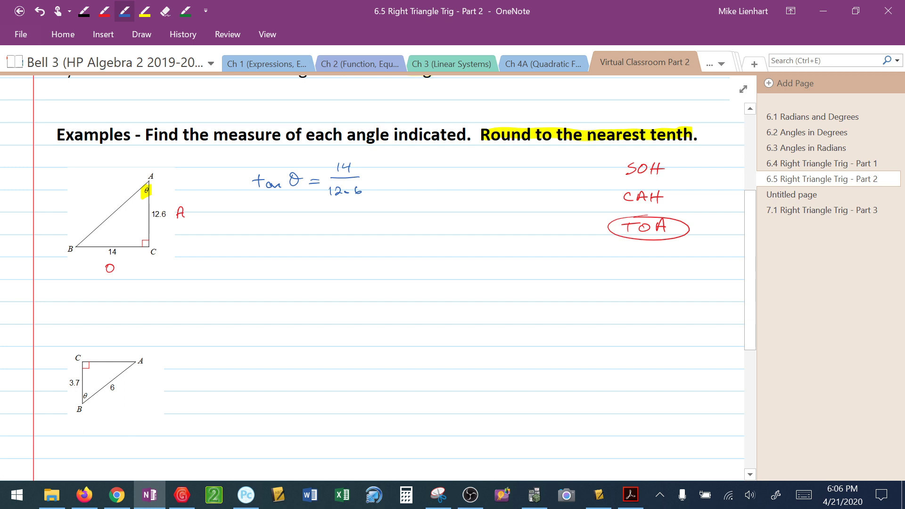
Write θ = tan⁻¹(14/12.6) and begin the answer line θ =.
{"action": "left_click_drag", "start_coordinate": [279, 227], "coordinate": [302, 231]}
{"action": "left_click_drag", "start_coordinate": [318, 225], "coordinate": [317, 241]}
{"action": "left_click_drag", "start_coordinate": [312, 234], "coordinate": [338, 240]}
{"action": "mouse_move", "coordinate": [363, 227]}
{"action": "left_mouse_down"}
{"action": "mouse_move", "coordinate": [363, 241]}
{"action": "mouse_move", "coordinate": [372, 223]}
{"action": "left_mouse_up"}
{"action": "mouse_move", "coordinate": [379, 216]}
{"action": "left_mouse_down"}
{"action": "mouse_move", "coordinate": [389, 227]}
{"action": "mouse_move", "coordinate": [373, 241]}
{"action": "left_mouse_up"}
{"action": "left_click_drag", "start_coordinate": [375, 235], "coordinate": [399, 239]}
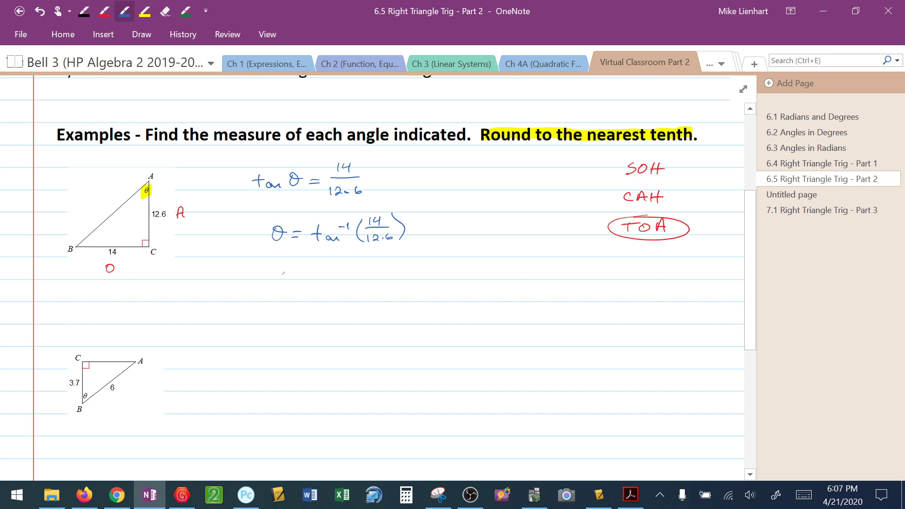
{"action": "left_click_drag", "start_coordinate": [284, 273], "coordinate": [320, 272]}
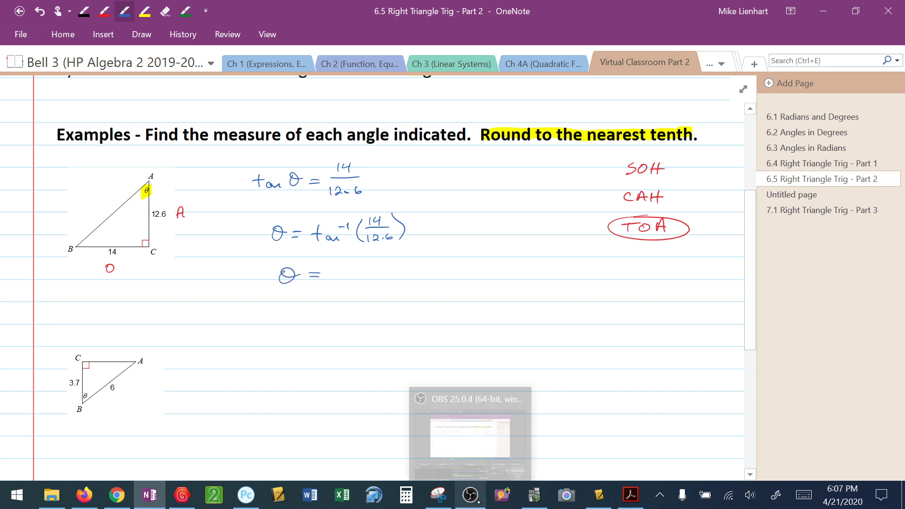
Clear the TI-84 emulator's home screen and insert the tan⁻¹ function.
{"action": "left_click", "coordinate": [534, 494]}
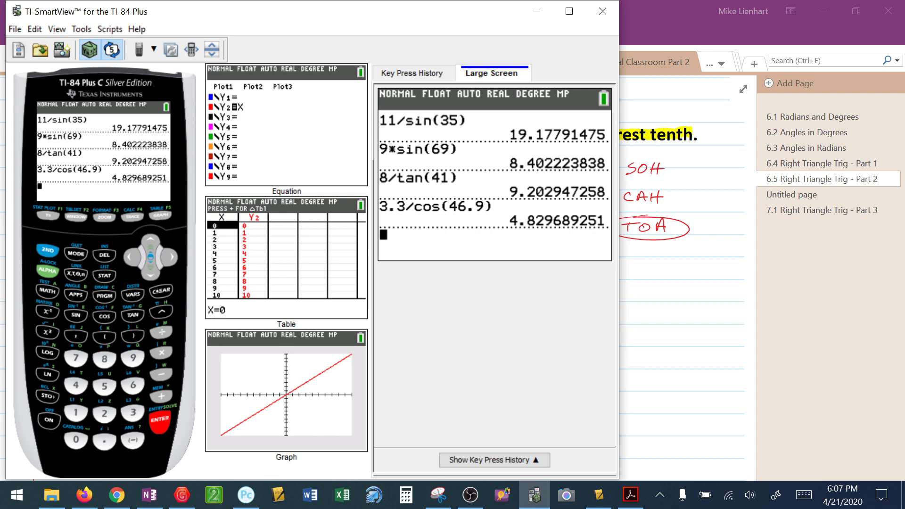
{"action": "left_click", "coordinate": [160, 290]}
{"action": "left_click", "coordinate": [641, 404]}
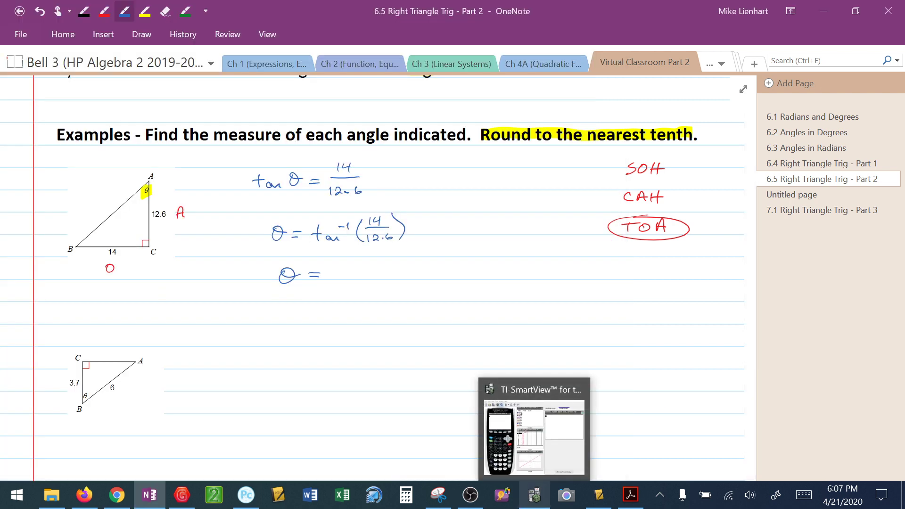
{"action": "left_click", "coordinate": [534, 494]}
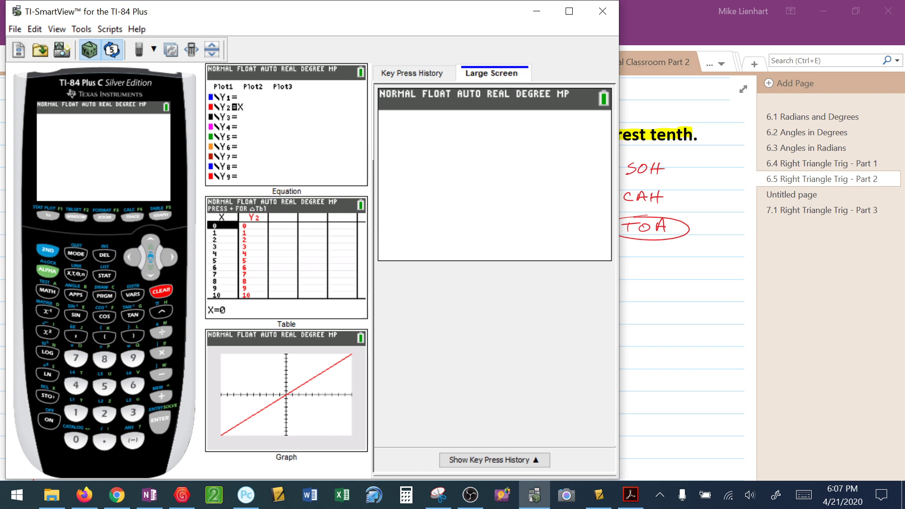
{"action": "left_click", "coordinate": [48, 250]}
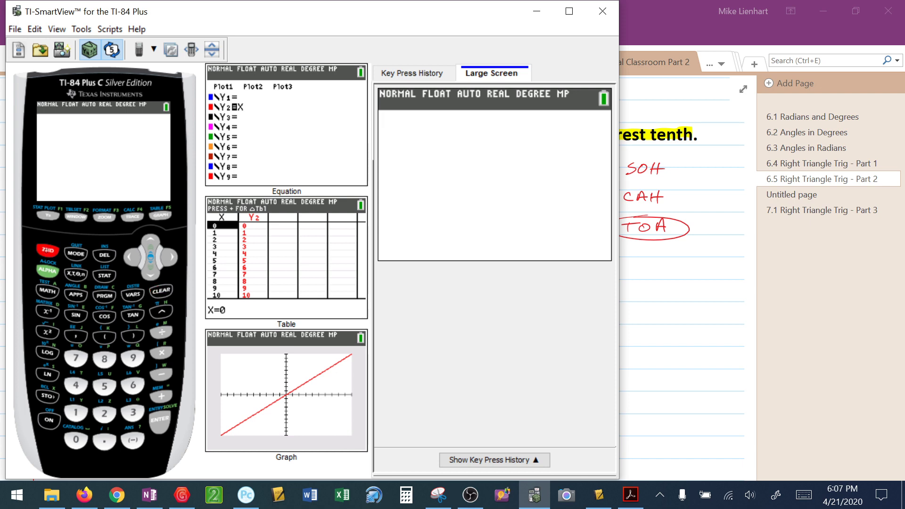
{"action": "left_click", "coordinate": [133, 314]}
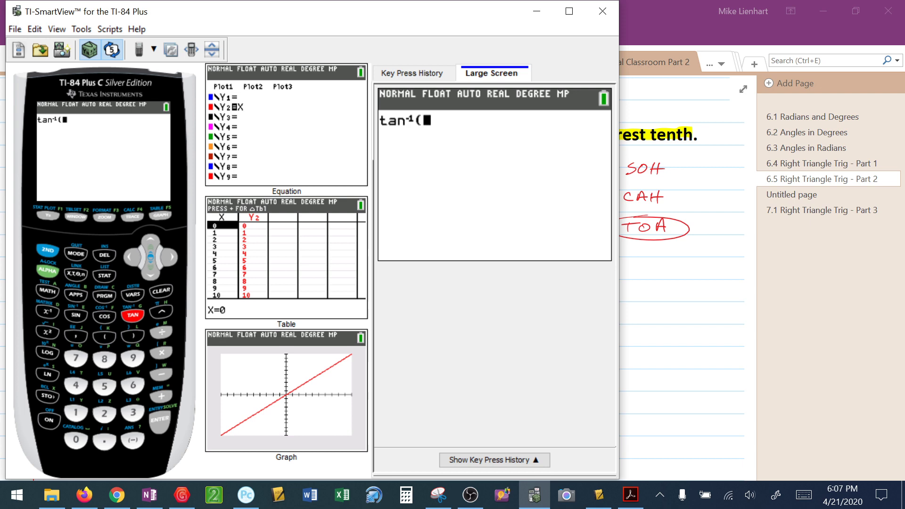
Enter 14 ÷ 12.6) and evaluate tan⁻¹(14/12.6) to 48.0127875.
{"action": "left_click", "coordinate": [672, 417]}
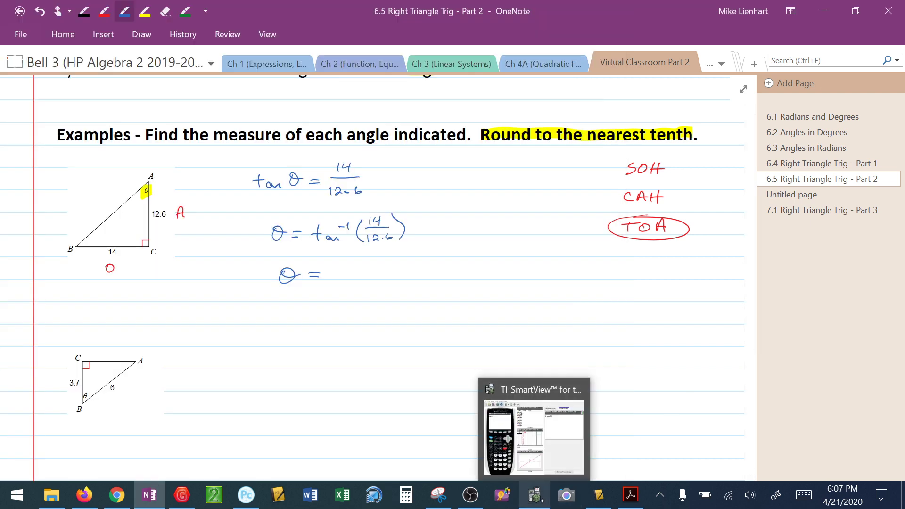
{"action": "left_click", "coordinate": [535, 495]}
{"action": "left_click", "coordinate": [77, 414]}
{"action": "left_click", "coordinate": [76, 386]}
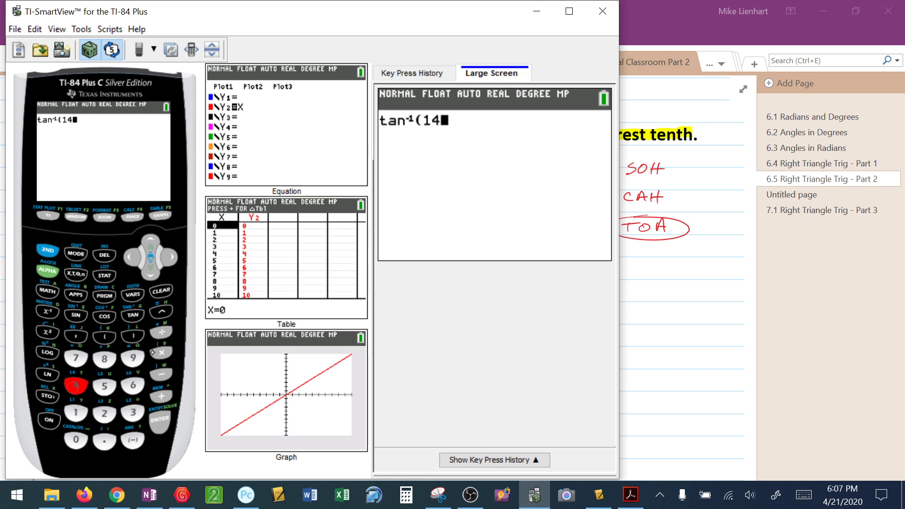
{"action": "left_click", "coordinate": [162, 331]}
{"action": "left_click", "coordinate": [76, 413]}
{"action": "left_click", "coordinate": [104, 415]}
{"action": "left_click", "coordinate": [104, 442]}
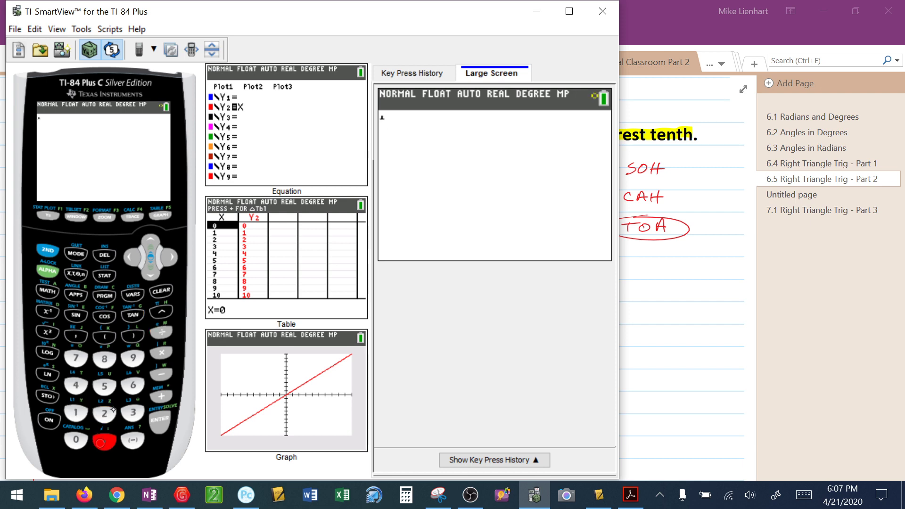
{"action": "left_click", "coordinate": [133, 386]}
{"action": "left_click", "coordinate": [133, 335]}
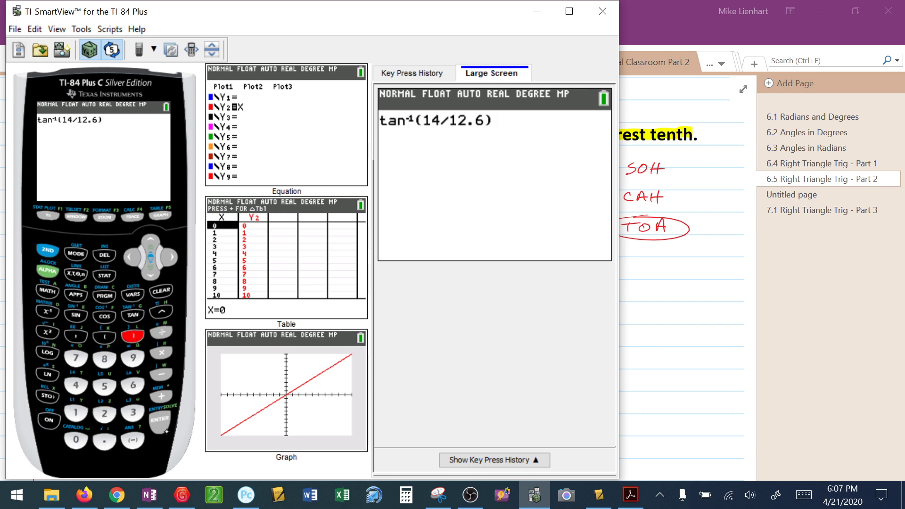
{"action": "left_click", "coordinate": [159, 419]}
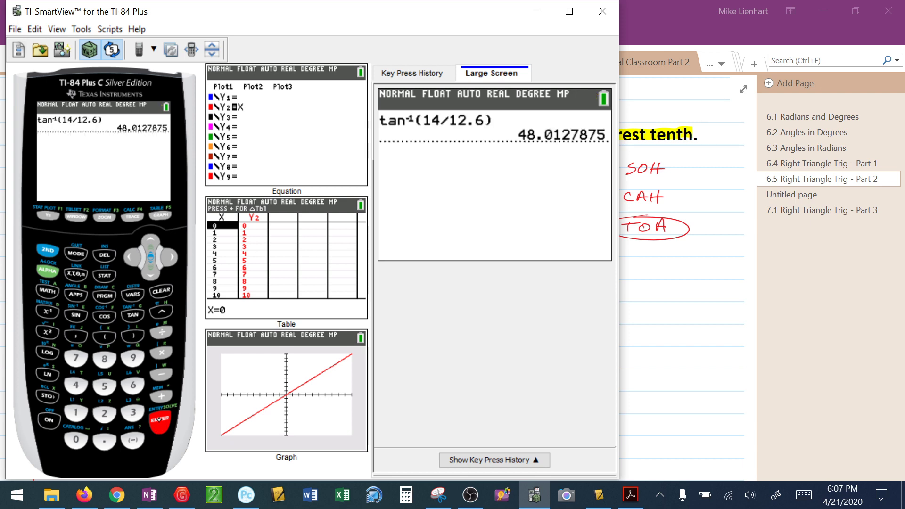
Write 48.0° after θ = on the page and box the answer.
{"action": "left_click", "coordinate": [685, 381]}
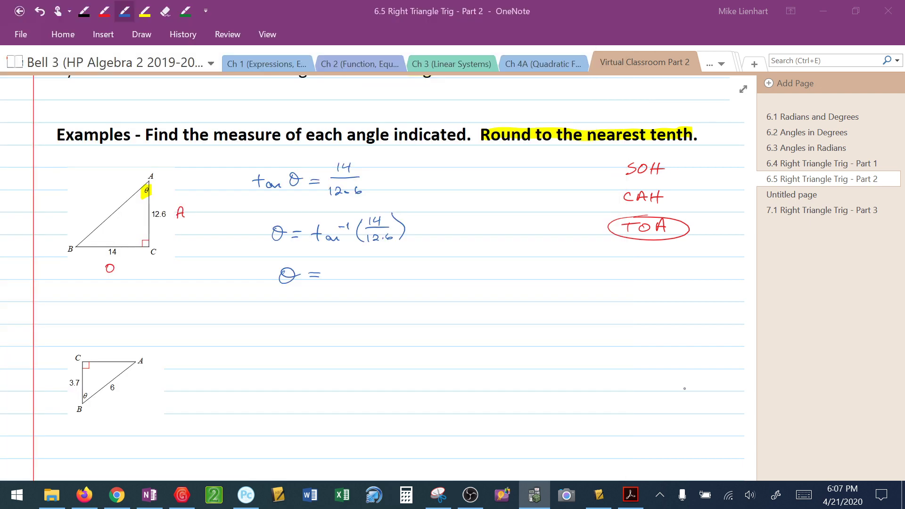
{"action": "left_click_drag", "start_coordinate": [335, 268], "coordinate": [345, 275]}
{"action": "mouse_move", "coordinate": [343, 267]}
{"action": "left_mouse_down"}
{"action": "mouse_move", "coordinate": [343, 281]}
{"action": "mouse_move", "coordinate": [388, 265]}
{"action": "left_mouse_up"}
{"action": "left_click", "coordinate": [368, 277]}
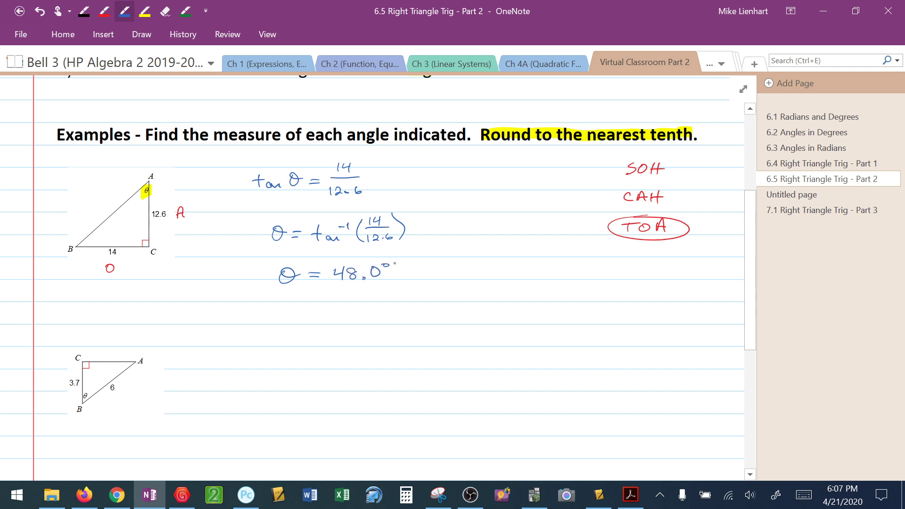
{"action": "mouse_move", "coordinate": [323, 259]}
{"action": "left_mouse_down"}
{"action": "mouse_move", "coordinate": [269, 261]}
{"action": "mouse_move", "coordinate": [280, 287]}
{"action": "mouse_move", "coordinate": [368, 287]}
{"action": "mouse_move", "coordinate": [411, 272]}
{"action": "mouse_move", "coordinate": [303, 258]}
{"action": "left_mouse_up"}
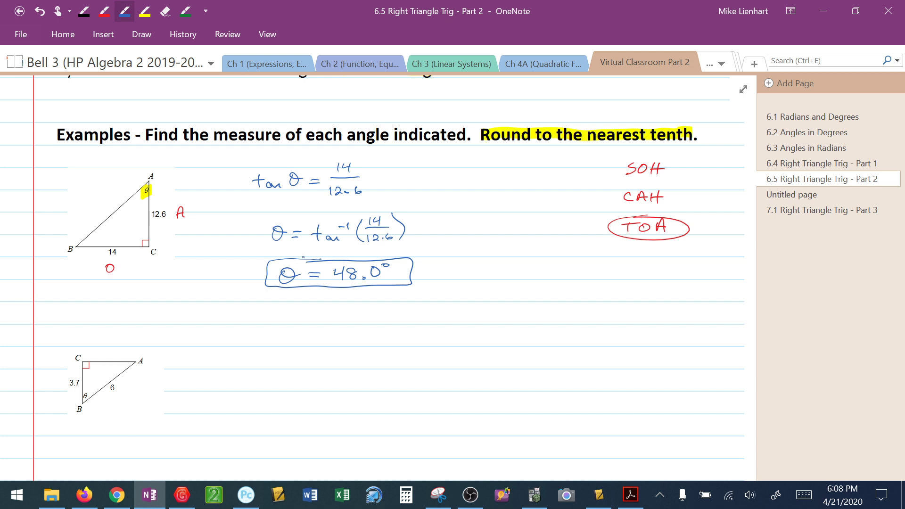
Write SOH, CAH, TOA in blue beside the second triangle.
{"action": "scroll", "coordinate": [303, 257], "scroll_direction": "down", "scroll_amount": 5}
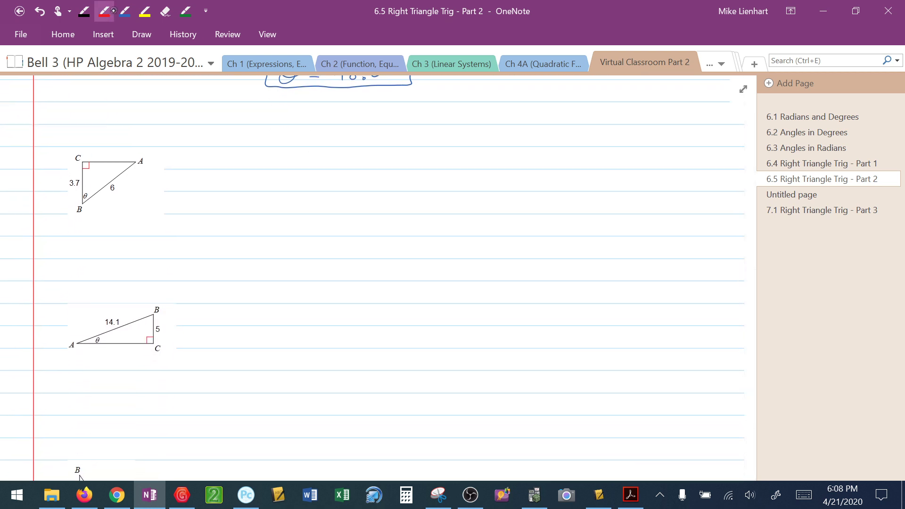
{"action": "left_click", "coordinate": [124, 10]}
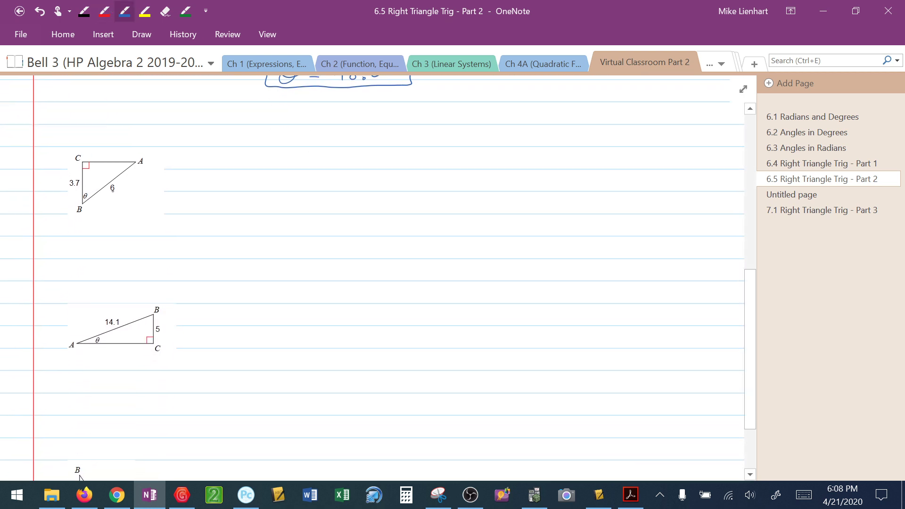
{"action": "mouse_move", "coordinate": [609, 148]}
{"action": "left_mouse_down"}
{"action": "mouse_move", "coordinate": [599, 157]}
{"action": "mouse_move", "coordinate": [617, 150]}
{"action": "mouse_move", "coordinate": [635, 158]}
{"action": "mouse_move", "coordinate": [605, 188]}
{"action": "left_mouse_up"}
{"action": "mouse_move", "coordinate": [610, 188]}
{"action": "left_mouse_down"}
{"action": "mouse_move", "coordinate": [615, 179]}
{"action": "mouse_move", "coordinate": [619, 188]}
{"action": "left_mouse_up"}
{"action": "left_click_drag", "start_coordinate": [612, 184], "coordinate": [624, 188]}
{"action": "mouse_move", "coordinate": [635, 177]}
{"action": "left_mouse_down"}
{"action": "mouse_move", "coordinate": [632, 189]}
{"action": "mouse_move", "coordinate": [639, 183]}
{"action": "left_mouse_up"}
{"action": "left_click_drag", "start_coordinate": [602, 206], "coordinate": [602, 217]}
{"action": "left_click_drag", "start_coordinate": [595, 206], "coordinate": [641, 209]}
Highlight θ at vertex B, label side 6 'H' and 3.7 'A' in red, and circle CAH.
{"action": "left_click", "coordinate": [145, 10]}
{"action": "mouse_move", "coordinate": [85, 188]}
{"action": "left_mouse_down"}
{"action": "mouse_move", "coordinate": [85, 200]}
{"action": "mouse_move", "coordinate": [90, 191]}
{"action": "left_mouse_up"}
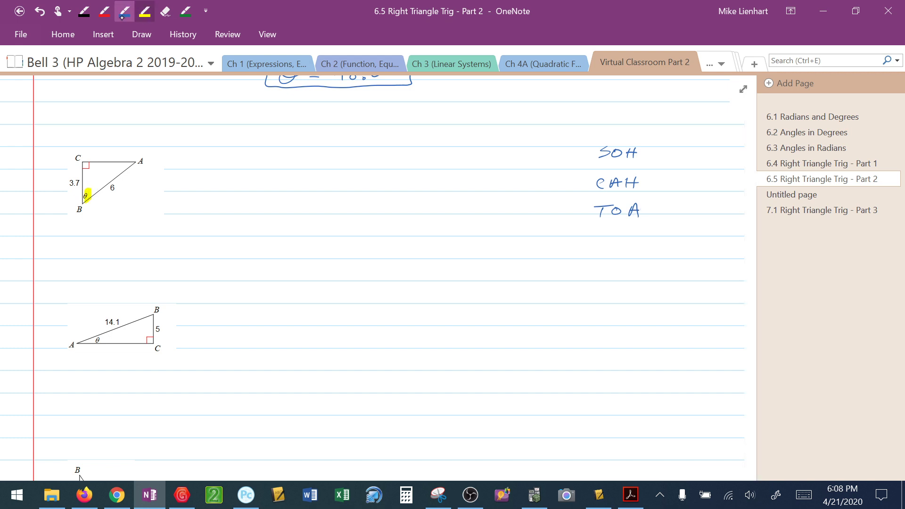
{"action": "left_click", "coordinate": [105, 11]}
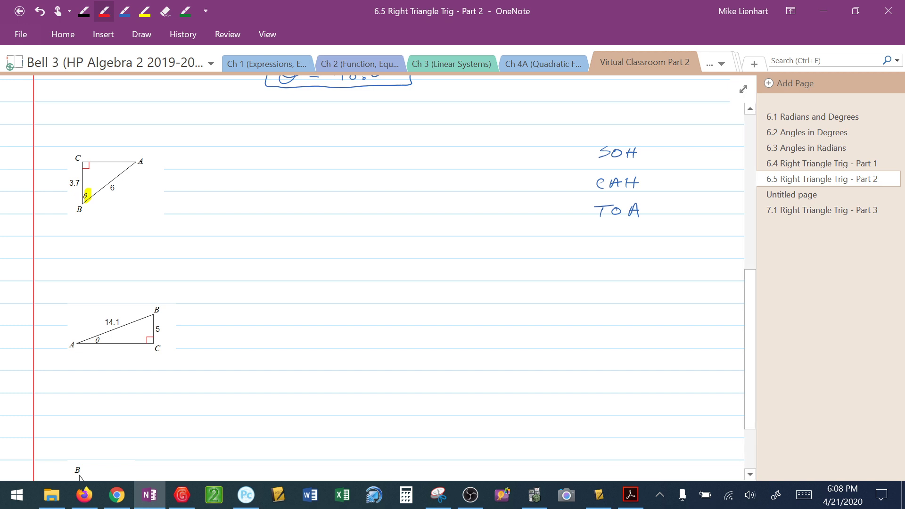
{"action": "left_click_drag", "start_coordinate": [123, 190], "coordinate": [125, 198]}
{"action": "left_click_drag", "start_coordinate": [132, 188], "coordinate": [130, 198]}
{"action": "left_click_drag", "start_coordinate": [50, 187], "coordinate": [54, 177]}
{"action": "left_click_drag", "start_coordinate": [54, 178], "coordinate": [57, 187]}
{"action": "left_click_drag", "start_coordinate": [48, 184], "coordinate": [57, 182]}
{"action": "mouse_move", "coordinate": [615, 173]}
{"action": "left_mouse_down"}
{"action": "mouse_move", "coordinate": [586, 185]}
{"action": "mouse_move", "coordinate": [595, 174]}
{"action": "left_mouse_up"}
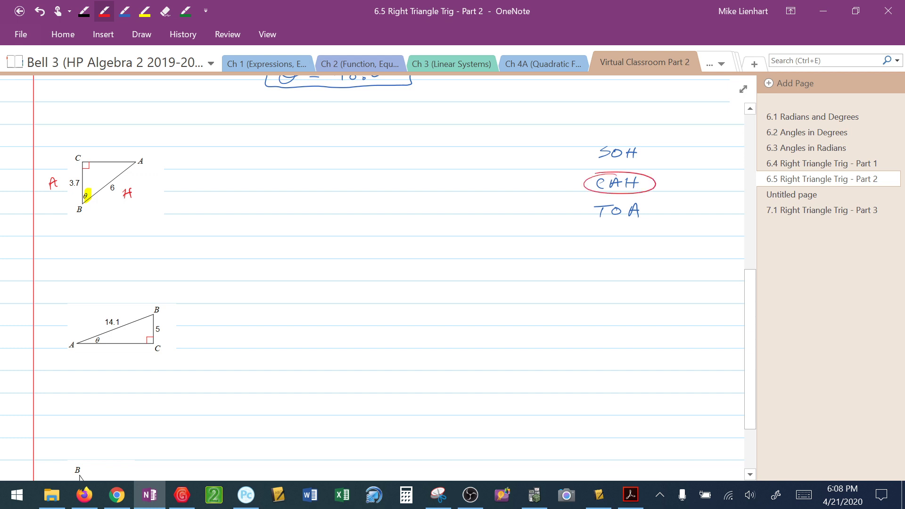
Write cos θ = 3.7/6.
{"action": "mouse_move", "coordinate": [252, 160]}
{"action": "left_mouse_down"}
{"action": "mouse_move", "coordinate": [268, 168]}
{"action": "mouse_move", "coordinate": [299, 160]}
{"action": "left_mouse_up"}
{"action": "left_click_drag", "start_coordinate": [288, 160], "coordinate": [317, 160]}
{"action": "mouse_move", "coordinate": [306, 164]}
{"action": "left_mouse_down"}
{"action": "mouse_move", "coordinate": [344, 149]}
{"action": "mouse_move", "coordinate": [337, 154]}
{"action": "mouse_move", "coordinate": [370, 156]}
{"action": "mouse_move", "coordinate": [348, 170]}
{"action": "left_mouse_up"}
{"action": "left_click", "coordinate": [352, 152]}
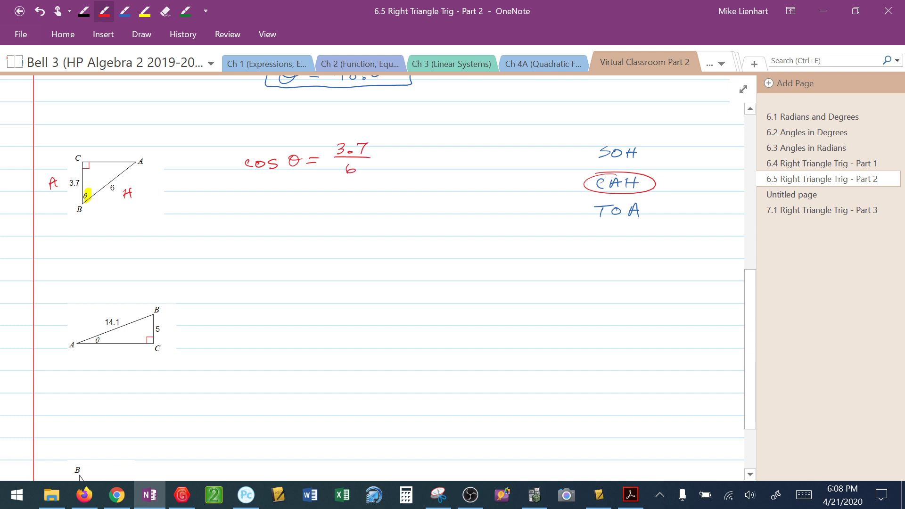
Write θ = cos⁻¹(3.7/6) and begin the answer line θ =.
{"action": "left_click_drag", "start_coordinate": [256, 204], "coordinate": [260, 200]}
{"action": "left_click_drag", "start_coordinate": [254, 208], "coordinate": [285, 207]}
{"action": "left_click_drag", "start_coordinate": [275, 212], "coordinate": [312, 215]}
{"action": "mouse_move", "coordinate": [319, 210]}
{"action": "left_mouse_down"}
{"action": "mouse_move", "coordinate": [345, 205]}
{"action": "mouse_move", "coordinate": [366, 216]}
{"action": "mouse_move", "coordinate": [380, 199]}
{"action": "mouse_move", "coordinate": [400, 204]}
{"action": "left_mouse_up"}
{"action": "left_click_drag", "start_coordinate": [387, 210], "coordinate": [385, 214]}
{"action": "left_click_drag", "start_coordinate": [403, 186], "coordinate": [410, 213]}
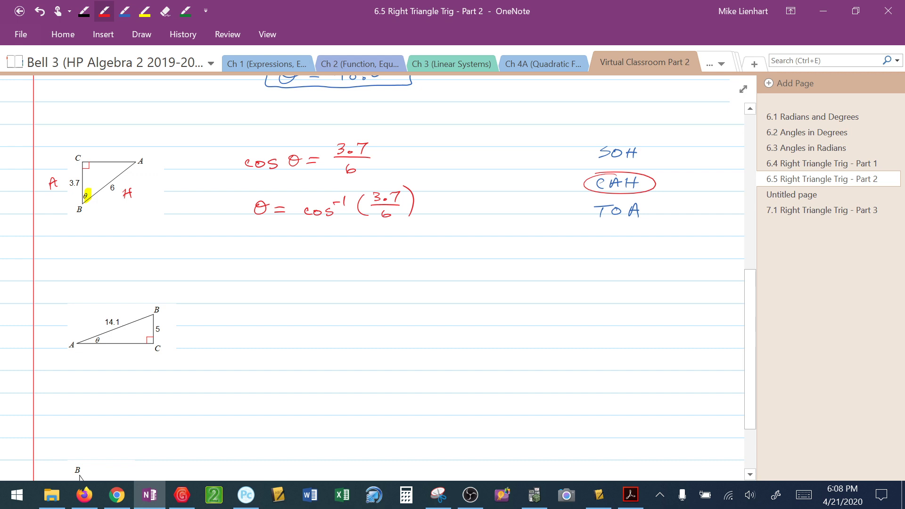
{"action": "left_click_drag", "start_coordinate": [272, 247], "coordinate": [272, 245]}
{"action": "left_click_drag", "start_coordinate": [270, 252], "coordinate": [305, 248]}
{"action": "left_click_drag", "start_coordinate": [294, 255], "coordinate": [306, 254]}
Compute cos⁻¹(3.7/6) on the TI-84 emulator, getting 51.92687668.
{"action": "left_click", "coordinate": [535, 495]}
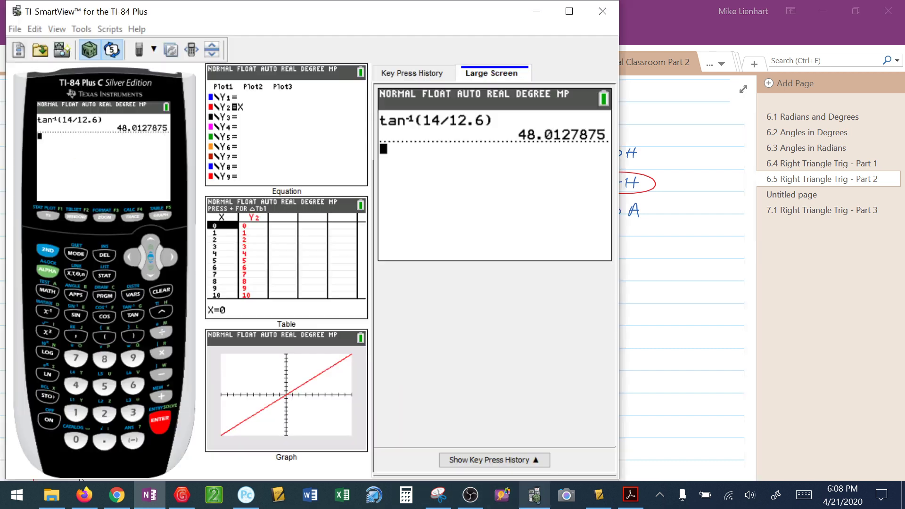
{"action": "left_click", "coordinate": [48, 249]}
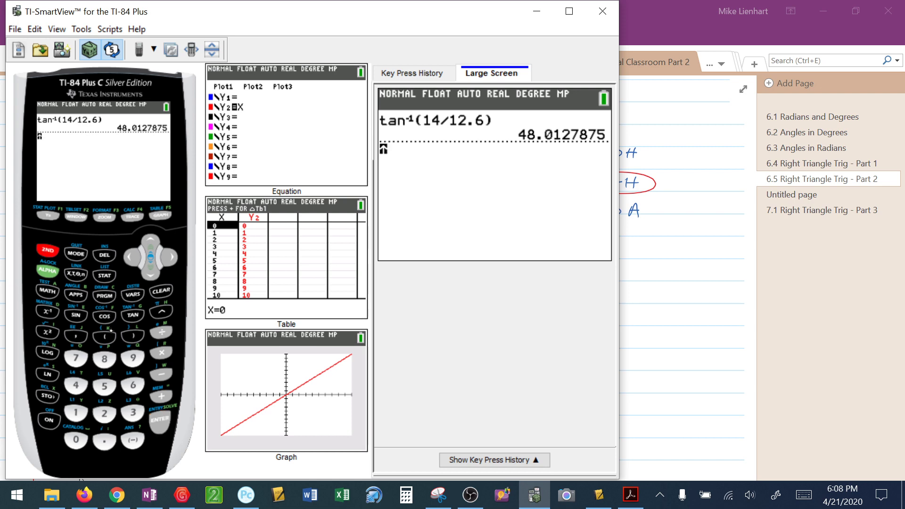
{"action": "left_click", "coordinate": [105, 316]}
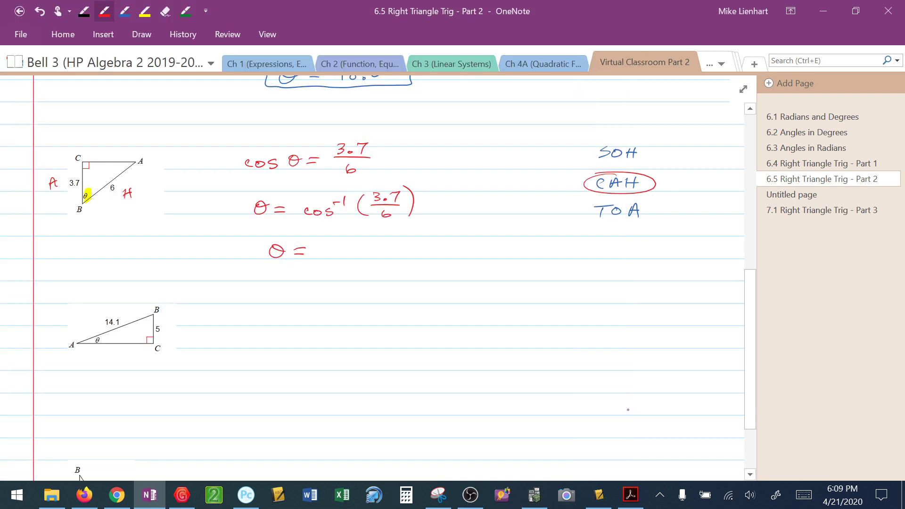
{"action": "left_click", "coordinate": [534, 495]}
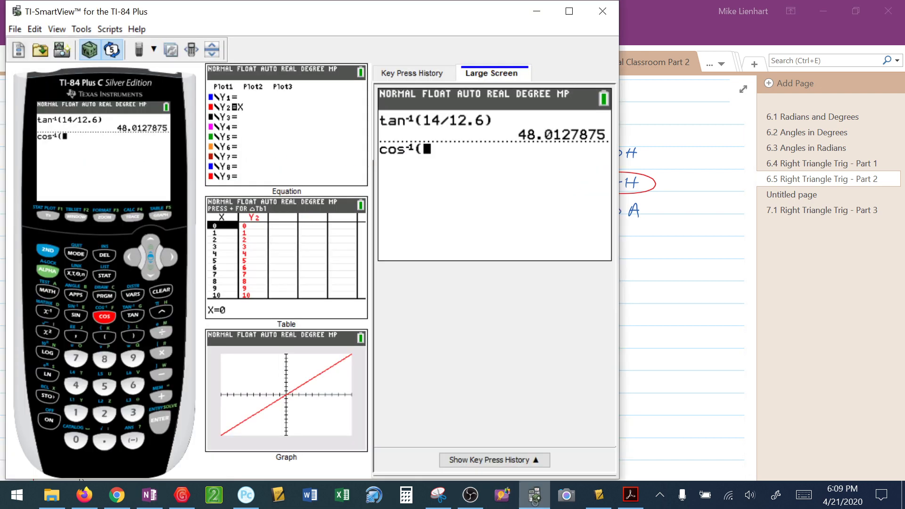
{"action": "type", "text": "3."}
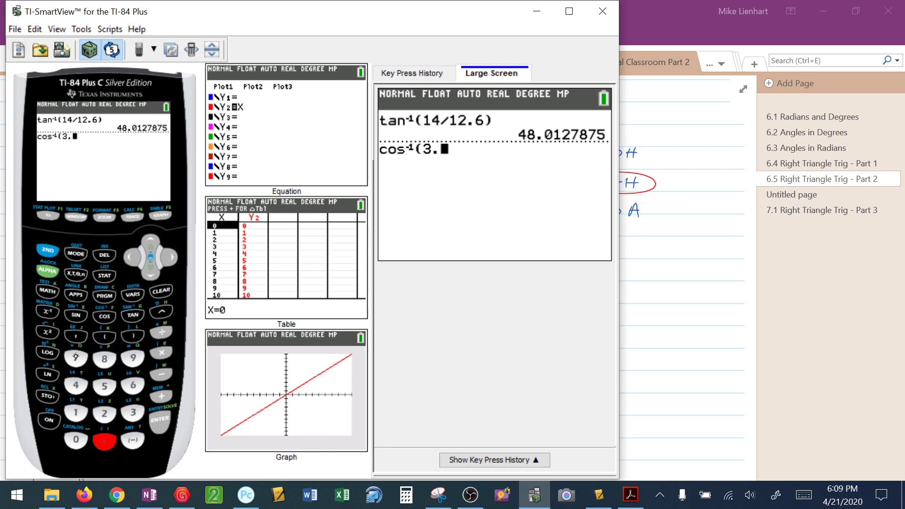
{"action": "type", "text": "7/6)"}
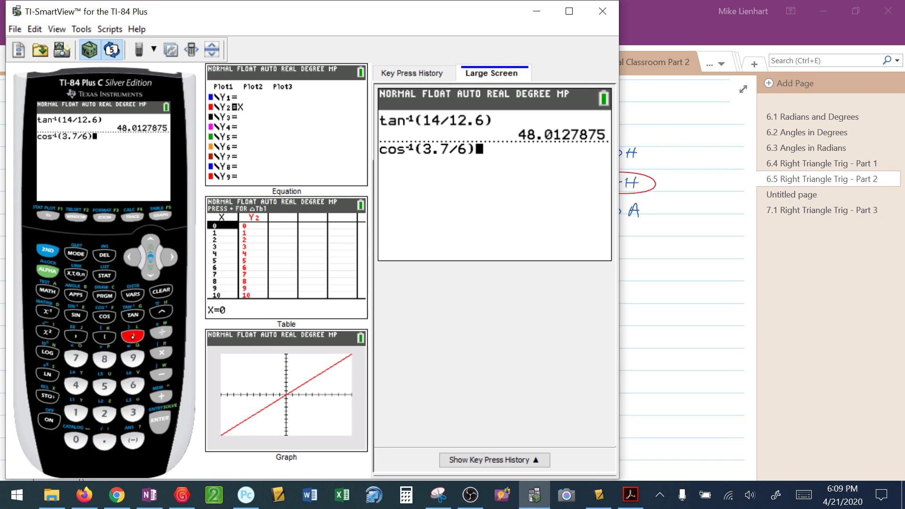
{"action": "key", "text": "Return"}
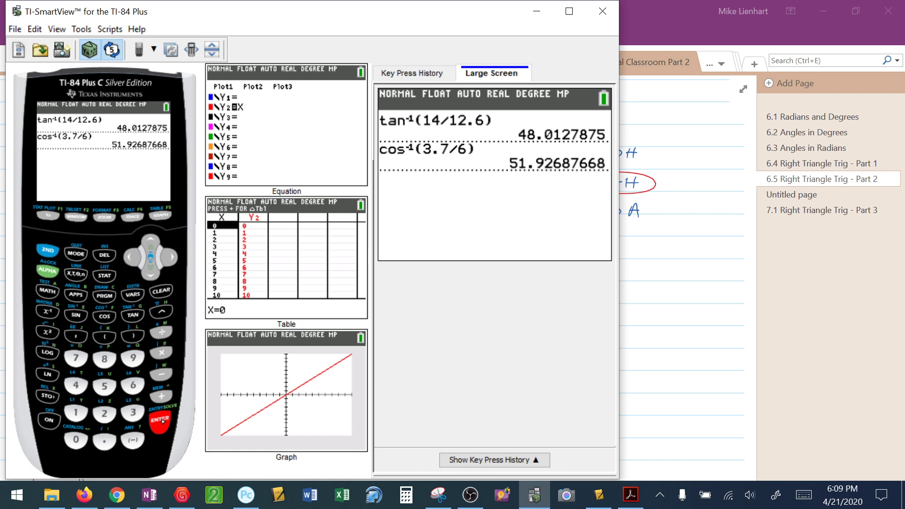
Write 51.9° after θ = and box the second triangle's answer.
{"action": "left_click", "coordinate": [80, 480]}
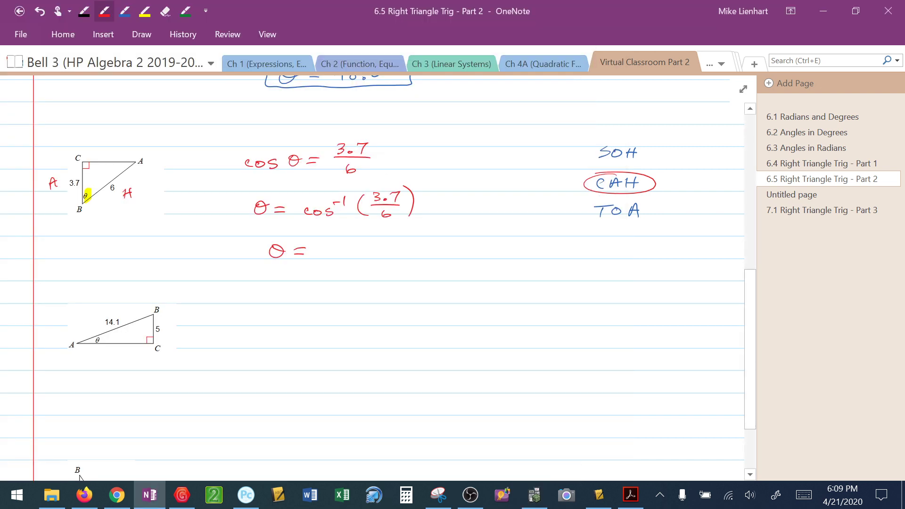
{"action": "mouse_move", "coordinate": [328, 249]}
{"action": "left_mouse_down"}
{"action": "mouse_move", "coordinate": [321, 256]}
{"action": "mouse_move", "coordinate": [357, 256]}
{"action": "mouse_move", "coordinate": [369, 242]}
{"action": "left_mouse_up"}
{"action": "mouse_move", "coordinate": [316, 234]}
{"action": "left_mouse_down"}
{"action": "mouse_move", "coordinate": [279, 236]}
{"action": "mouse_move", "coordinate": [315, 265]}
{"action": "mouse_move", "coordinate": [384, 237]}
{"action": "mouse_move", "coordinate": [302, 234]}
{"action": "left_mouse_up"}
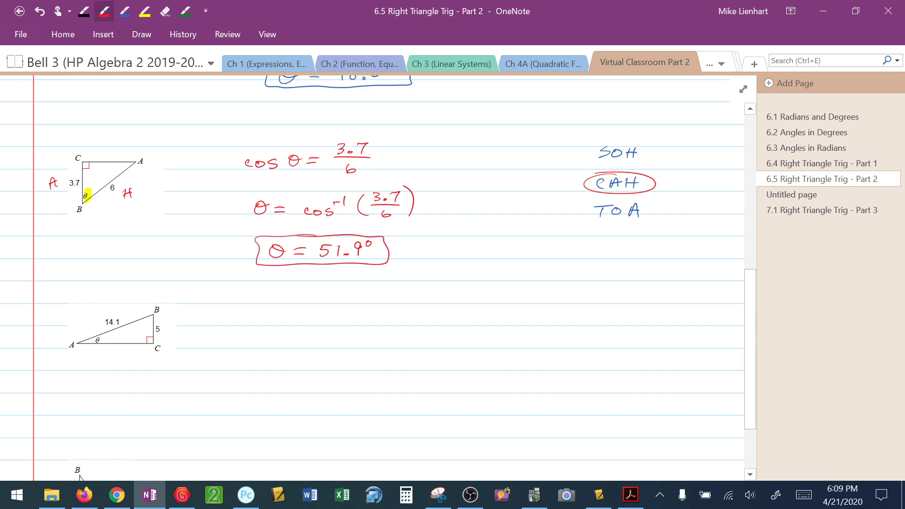
{"action": "scroll", "coordinate": [80, 477], "scroll_direction": "down", "scroll_amount": 5}
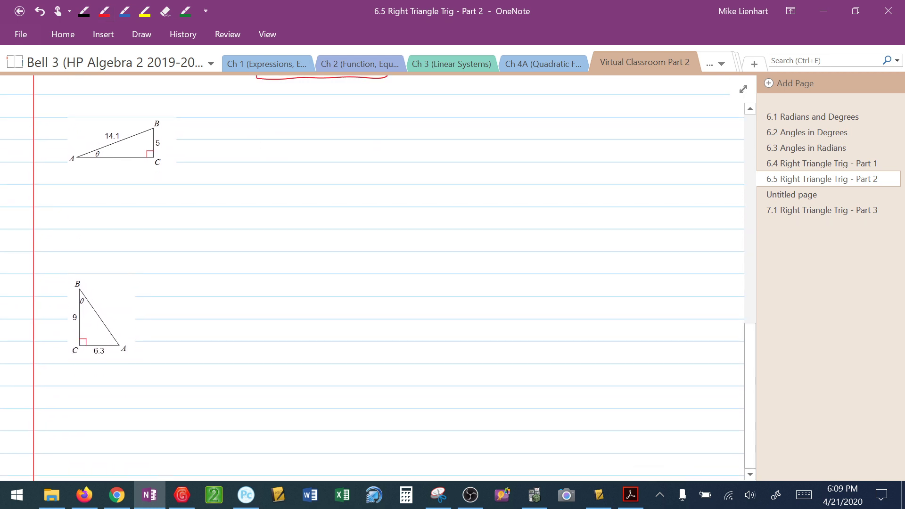
Write SOH, CAH, TOA in red beside the 14.1–5 triangle.
{"action": "left_click", "coordinate": [124, 10]}
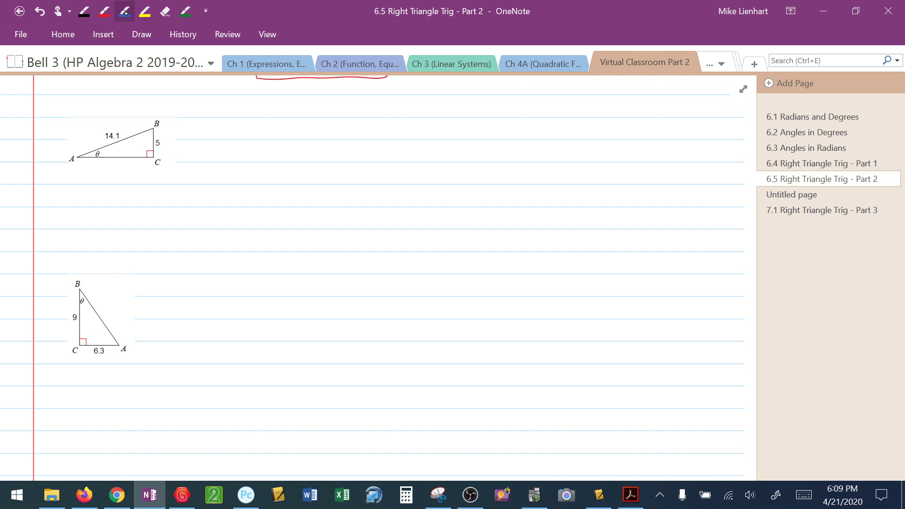
{"action": "left_click", "coordinate": [104, 10]}
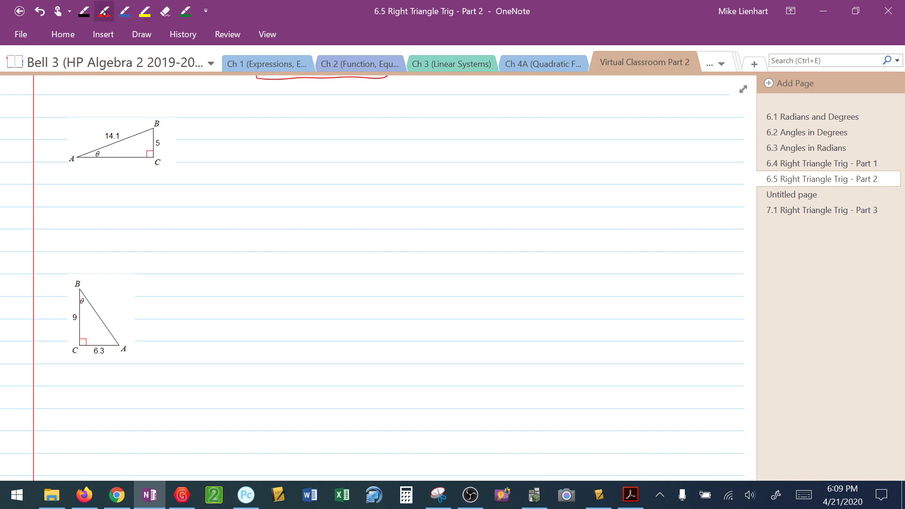
{"action": "left_click_drag", "start_coordinate": [603, 118], "coordinate": [593, 128]}
{"action": "mouse_move", "coordinate": [617, 118]}
{"action": "left_mouse_down"}
{"action": "mouse_move", "coordinate": [609, 124]}
{"action": "mouse_move", "coordinate": [618, 119]}
{"action": "left_mouse_up"}
{"action": "mouse_move", "coordinate": [628, 117]}
{"action": "left_mouse_down"}
{"action": "mouse_move", "coordinate": [603, 156]}
{"action": "mouse_move", "coordinate": [618, 156]}
{"action": "left_mouse_up"}
{"action": "left_click_drag", "start_coordinate": [609, 151], "coordinate": [627, 155]}
{"action": "left_click_drag", "start_coordinate": [637, 144], "coordinate": [616, 173]}
{"action": "left_click_drag", "start_coordinate": [622, 175], "coordinate": [630, 184]}
{"action": "left_click_drag", "start_coordinate": [636, 172], "coordinate": [642, 177]}
Highlight θ at vertex A, label side 5 'O' and 14.1 'H', and circle SOH.
{"action": "left_click", "coordinate": [144, 10]}
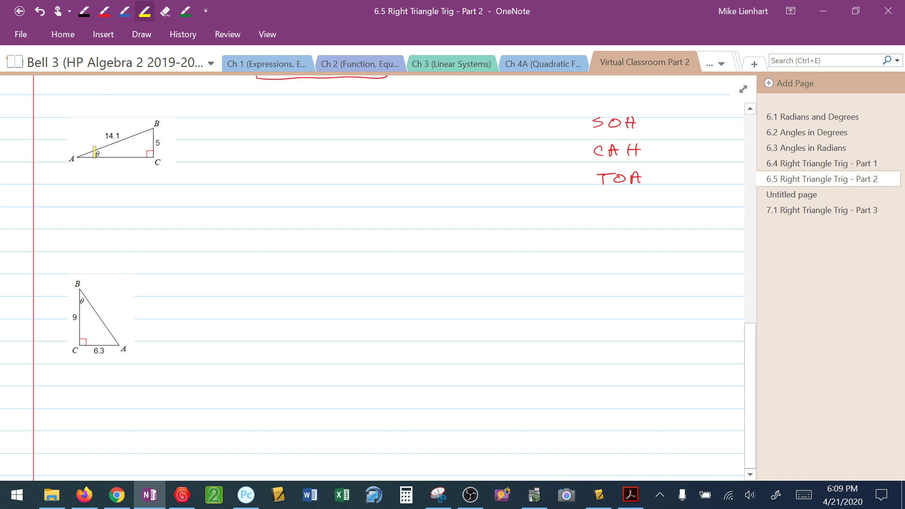
{"action": "left_click_drag", "start_coordinate": [98, 149], "coordinate": [98, 160]}
{"action": "left_click", "coordinate": [104, 11]}
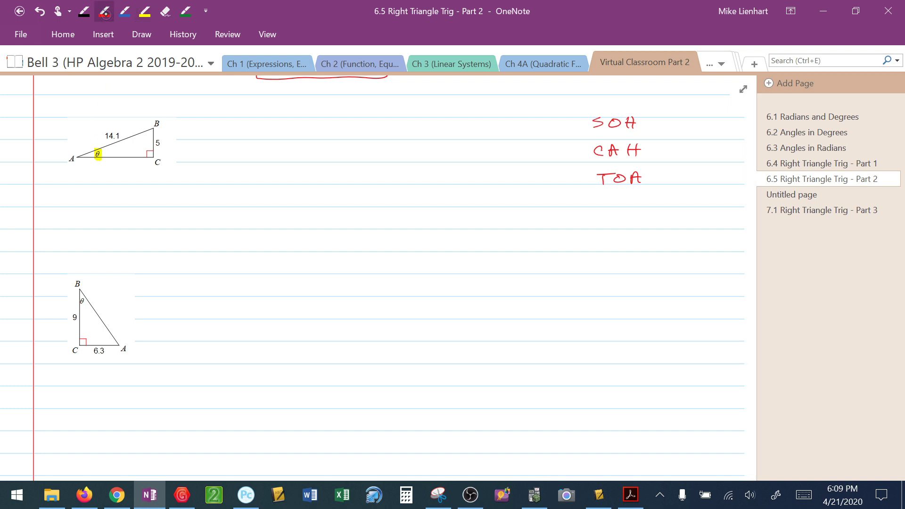
{"action": "left_click_drag", "start_coordinate": [175, 139], "coordinate": [174, 142]}
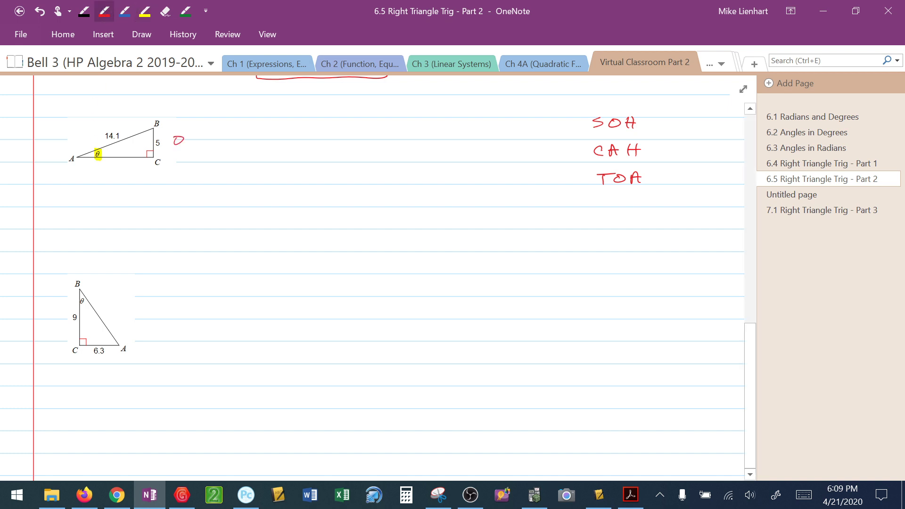
{"action": "left_click_drag", "start_coordinate": [113, 115], "coordinate": [113, 124]}
{"action": "left_click_drag", "start_coordinate": [107, 119], "coordinate": [115, 118]}
{"action": "mouse_move", "coordinate": [608, 111]}
{"action": "left_mouse_down"}
{"action": "mouse_move", "coordinate": [652, 126]}
{"action": "mouse_move", "coordinate": [616, 110]}
{"action": "left_mouse_up"}
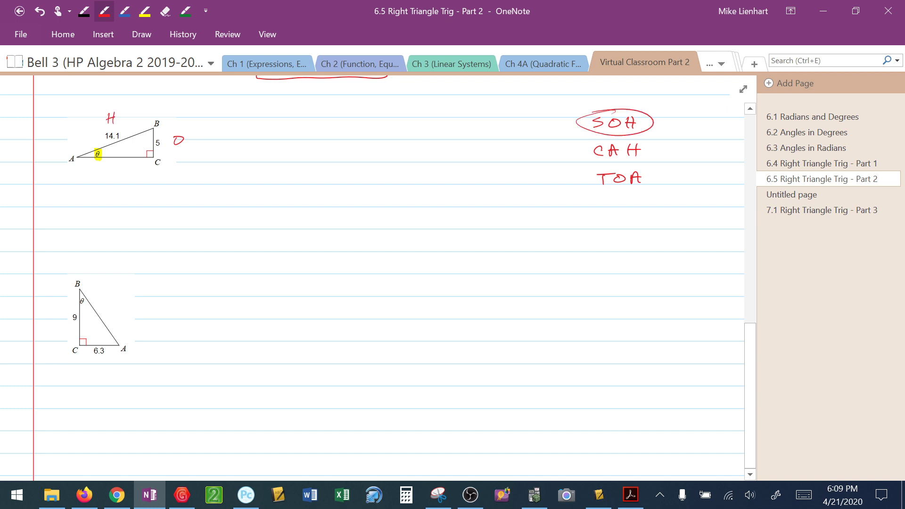
Write sin θ = 5/14.1 and θ = sin⁻¹(5/14.1), then begin θ = below.
{"action": "mouse_move", "coordinate": [276, 127]}
{"action": "left_mouse_down"}
{"action": "mouse_move", "coordinate": [270, 134]}
{"action": "mouse_move", "coordinate": [312, 128]}
{"action": "left_mouse_up"}
{"action": "mouse_move", "coordinate": [310, 127]}
{"action": "left_mouse_down"}
{"action": "mouse_move", "coordinate": [344, 128]}
{"action": "mouse_move", "coordinate": [378, 123]}
{"action": "left_mouse_up"}
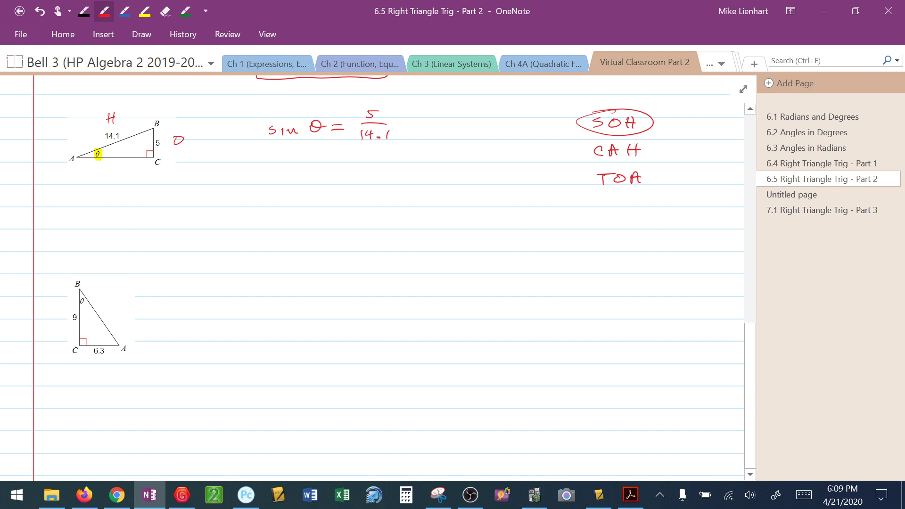
{"action": "left_click_drag", "start_coordinate": [280, 168], "coordinate": [281, 169]}
{"action": "left_click_drag", "start_coordinate": [274, 174], "coordinate": [323, 182]}
{"action": "mouse_move", "coordinate": [381, 162]}
{"action": "left_mouse_down"}
{"action": "mouse_move", "coordinate": [380, 180]}
{"action": "mouse_move", "coordinate": [405, 157]}
{"action": "left_mouse_up"}
{"action": "mouse_move", "coordinate": [382, 174]}
{"action": "left_mouse_down"}
{"action": "mouse_move", "coordinate": [407, 172]}
{"action": "mouse_move", "coordinate": [386, 180]}
{"action": "mouse_move", "coordinate": [406, 180]}
{"action": "mouse_move", "coordinate": [414, 158]}
{"action": "mouse_move", "coordinate": [417, 180]}
{"action": "left_mouse_up"}
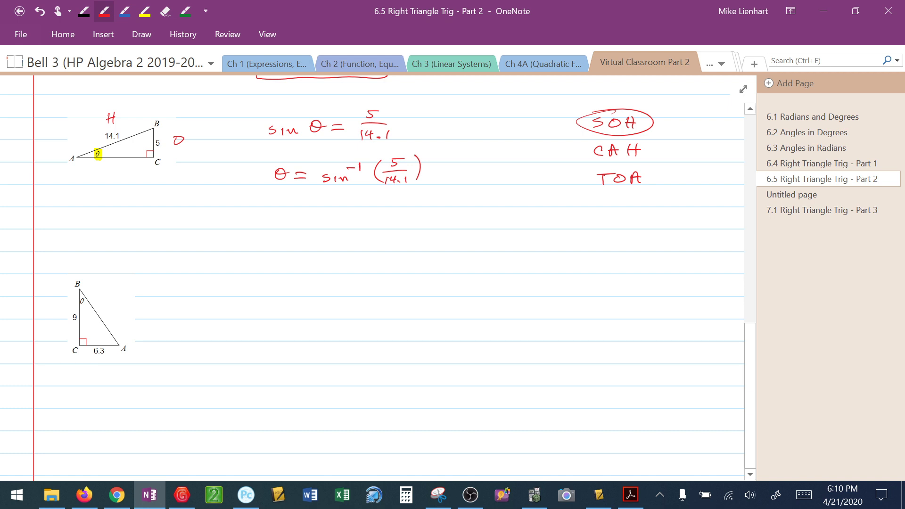
{"action": "left_click_drag", "start_coordinate": [287, 217], "coordinate": [287, 218]}
Insert the sin⁻¹ function on the TI-84 emulator.
{"action": "left_click", "coordinate": [534, 495]}
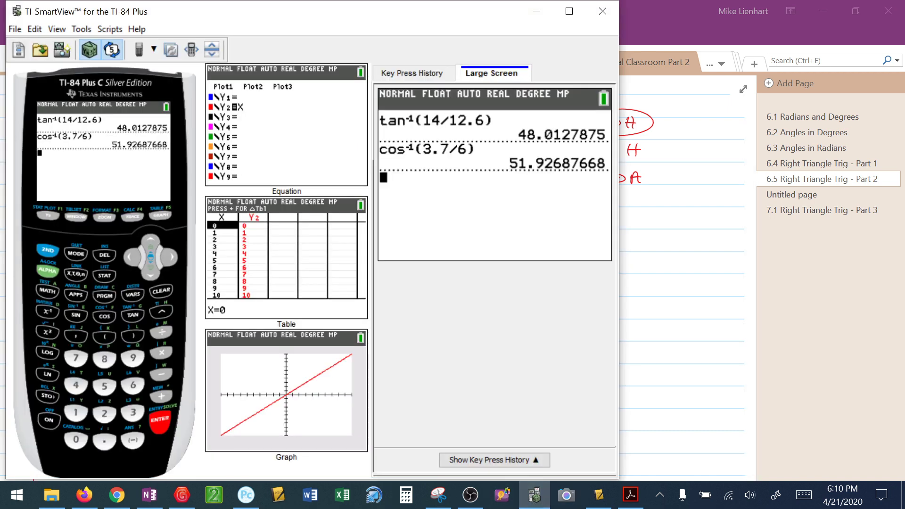
{"action": "left_click", "coordinate": [47, 250]}
{"action": "left_click", "coordinate": [76, 314]}
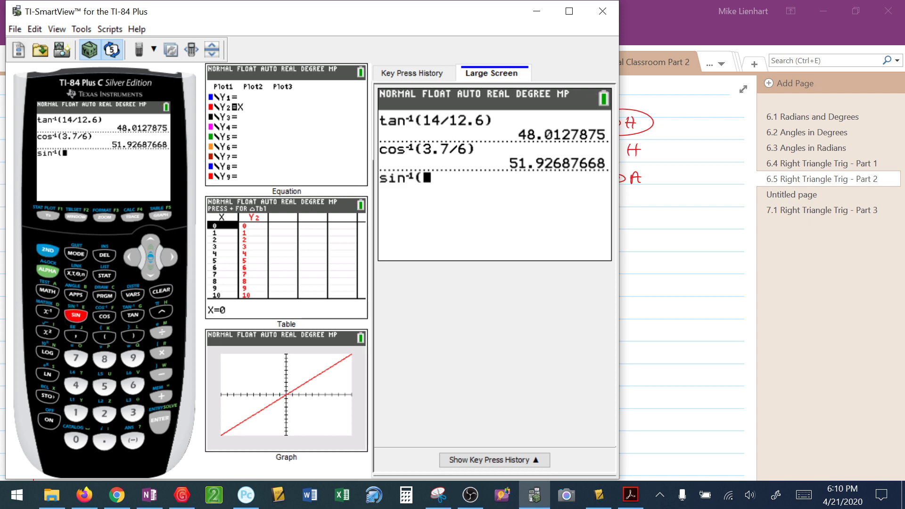
{"action": "key", "text": "alt+Tab"}
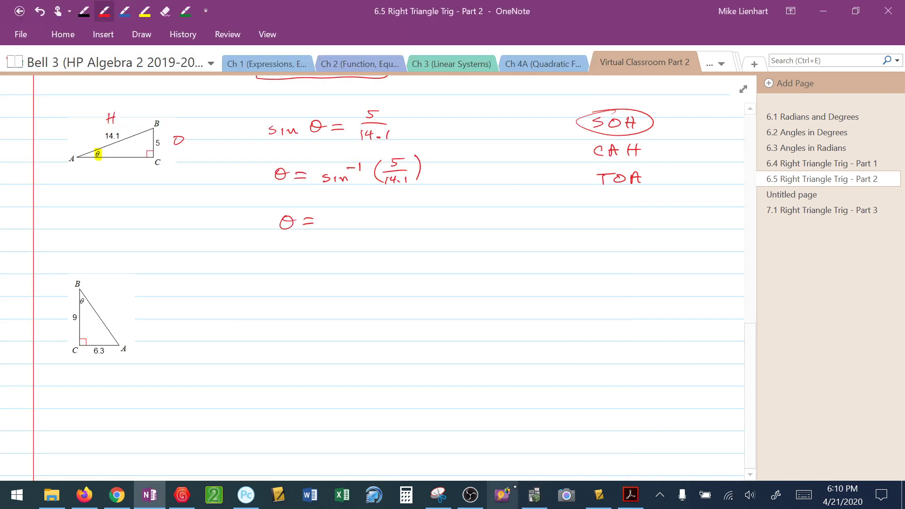
Enter 5 ÷ 14.1) and evaluate sin⁻¹(5/14.1) to 20.76953973.
{"action": "left_click", "coordinate": [534, 495]}
{"action": "left_click", "coordinate": [103, 386]}
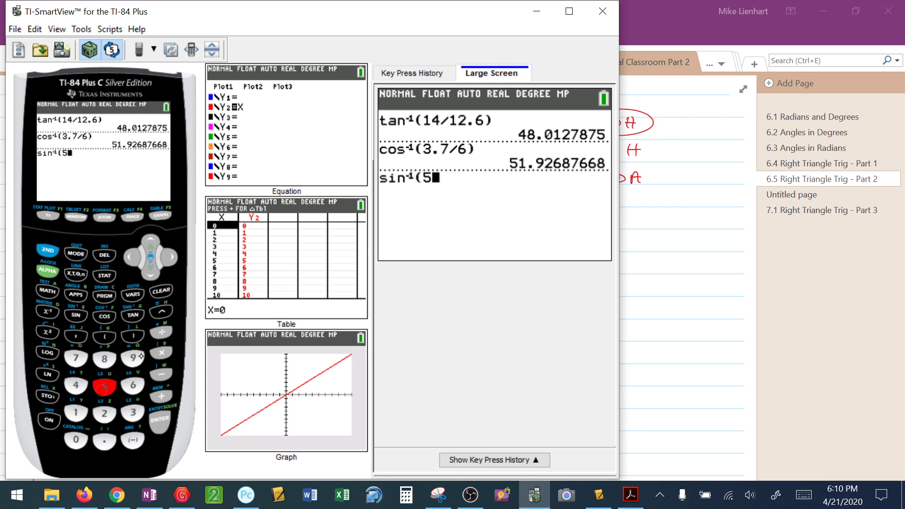
{"action": "left_click", "coordinate": [161, 332]}
{"action": "left_click", "coordinate": [75, 413]}
{"action": "left_click", "coordinate": [76, 385]}
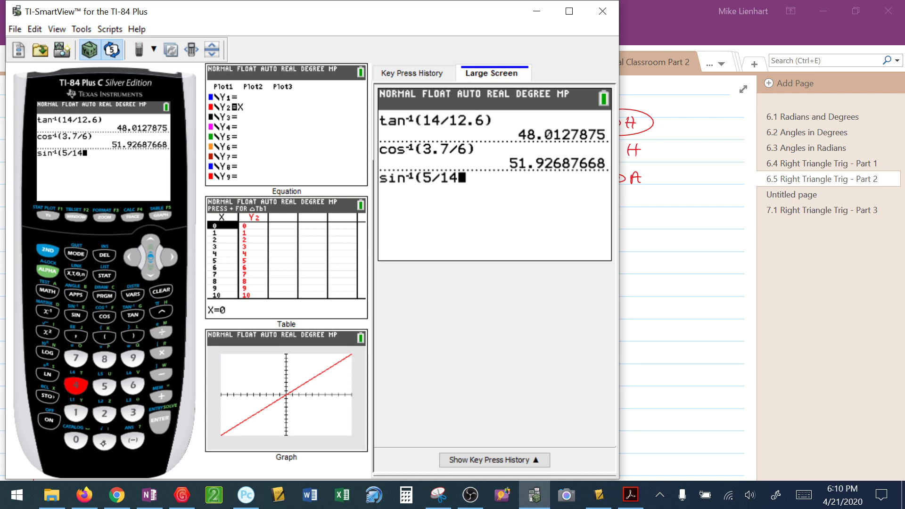
{"action": "left_click", "coordinate": [103, 442]}
{"action": "left_click", "coordinate": [75, 413]}
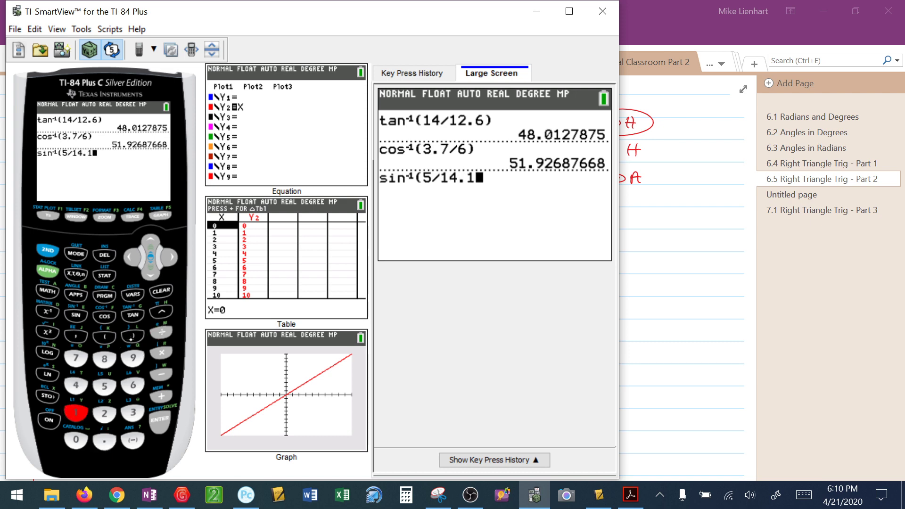
{"action": "left_click", "coordinate": [133, 335]}
{"action": "left_click", "coordinate": [161, 420]}
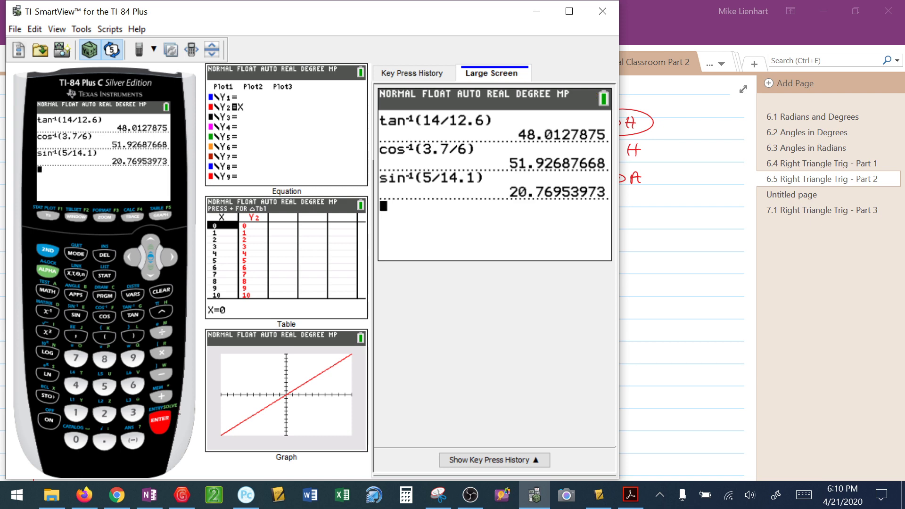
Write 20.8° after θ = and box the 14.1–5 triangle's answer.
{"action": "left_click", "coordinate": [671, 413]}
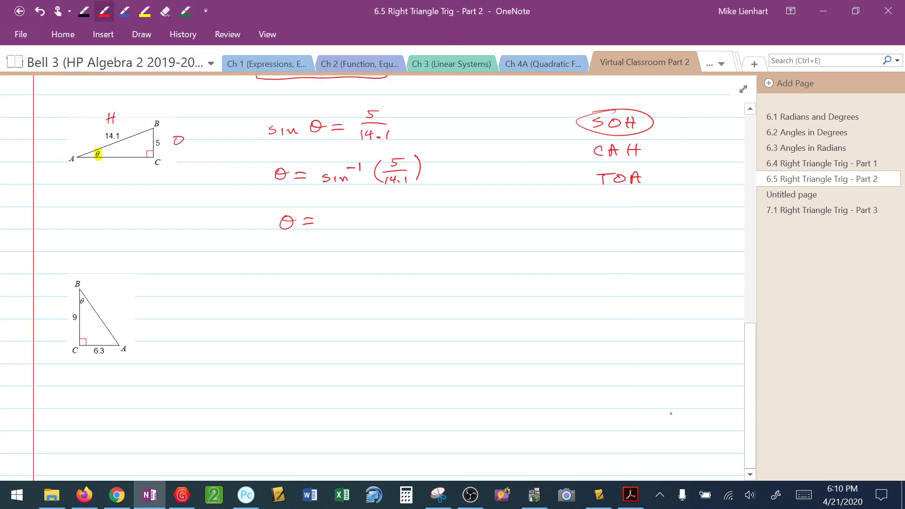
{"action": "mouse_move", "coordinate": [328, 218]}
{"action": "left_mouse_down"}
{"action": "mouse_move", "coordinate": [338, 227]}
{"action": "mouse_move", "coordinate": [347, 215]}
{"action": "mouse_move", "coordinate": [381, 213]}
{"action": "left_mouse_up"}
{"action": "left_click", "coordinate": [355, 225]}
{"action": "mouse_move", "coordinate": [325, 208]}
{"action": "left_mouse_down"}
{"action": "mouse_move", "coordinate": [263, 233]}
{"action": "mouse_move", "coordinate": [407, 222]}
{"action": "mouse_move", "coordinate": [317, 205]}
{"action": "left_mouse_up"}
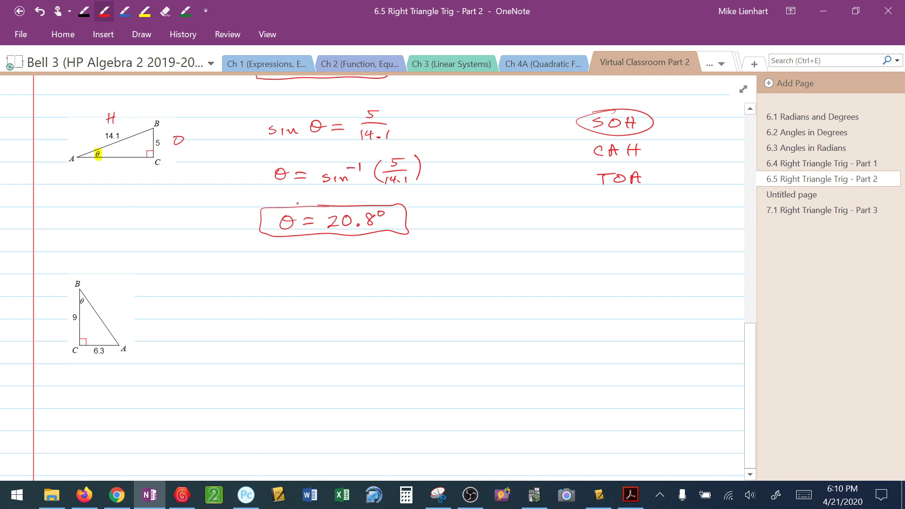
Write SOH CAH TOA in red beside the second triangle.
{"action": "mouse_move", "coordinate": [597, 283]}
{"action": "left_mouse_down"}
{"action": "mouse_move", "coordinate": [587, 295]}
{"action": "mouse_move", "coordinate": [603, 285]}
{"action": "left_mouse_up"}
{"action": "left_click_drag", "start_coordinate": [614, 284], "coordinate": [621, 295]}
{"action": "left_click_drag", "start_coordinate": [612, 291], "coordinate": [624, 290]}
{"action": "mouse_move", "coordinate": [593, 315]}
{"action": "left_mouse_down"}
{"action": "mouse_move", "coordinate": [588, 324]}
{"action": "mouse_move", "coordinate": [609, 318]}
{"action": "left_mouse_up"}
{"action": "left_click_drag", "start_coordinate": [613, 312], "coordinate": [620, 325]}
{"action": "mouse_move", "coordinate": [611, 319]}
{"action": "left_mouse_down"}
{"action": "mouse_move", "coordinate": [623, 318]}
{"action": "mouse_move", "coordinate": [592, 352]}
{"action": "mouse_move", "coordinate": [602, 341]}
{"action": "left_mouse_up"}
{"action": "left_click_drag", "start_coordinate": [606, 343], "coordinate": [622, 352]}
{"action": "left_click_drag", "start_coordinate": [613, 347], "coordinate": [623, 346]}
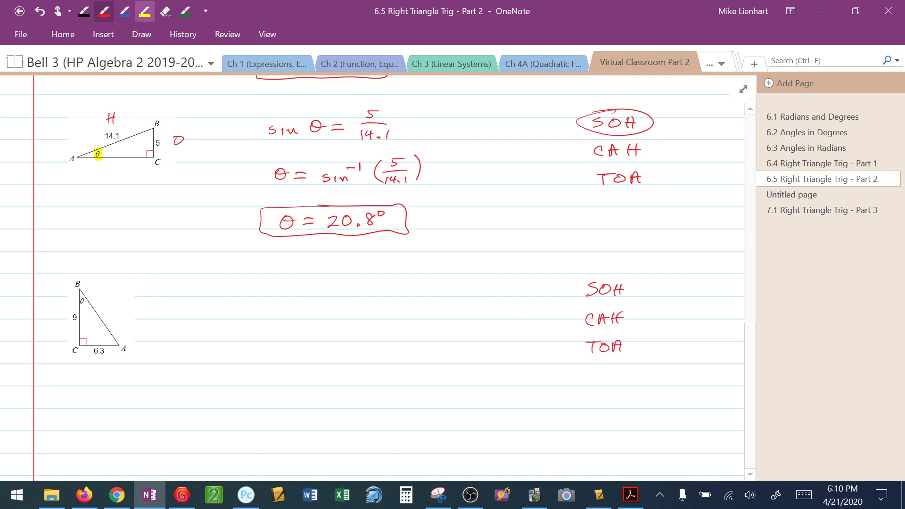
Highlight θ in yellow, label the 6.3 side O and the 9 side A, and circle TOA.
{"action": "left_click", "coordinate": [145, 10]}
{"action": "left_click_drag", "start_coordinate": [82, 288], "coordinate": [85, 309]}
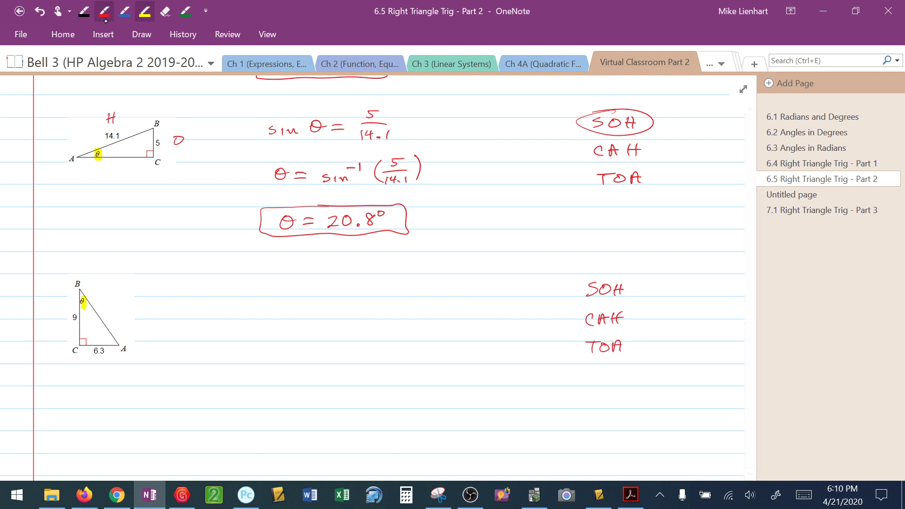
{"action": "left_click", "coordinate": [104, 11]}
{"action": "left_click_drag", "start_coordinate": [98, 367], "coordinate": [101, 364]}
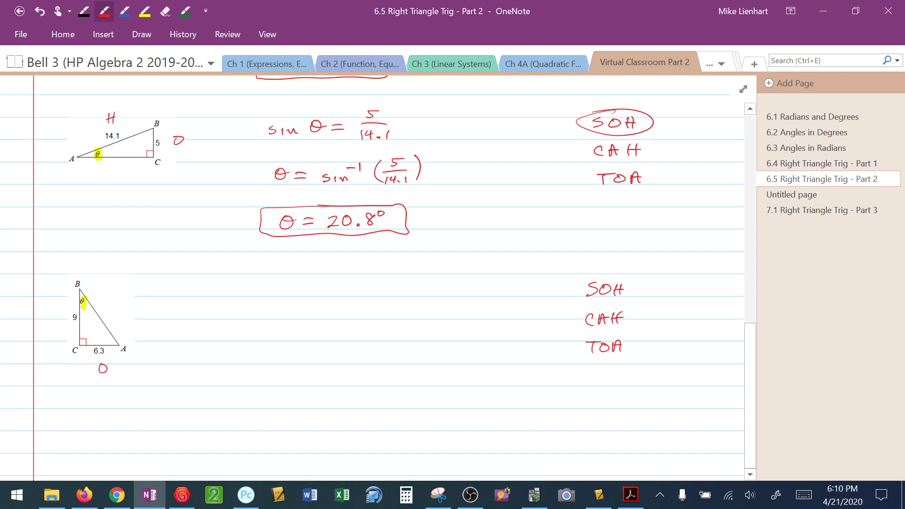
{"action": "mouse_move", "coordinate": [56, 325]}
{"action": "left_mouse_down"}
{"action": "mouse_move", "coordinate": [60, 313]}
{"action": "mouse_move", "coordinate": [65, 323]}
{"action": "left_mouse_up"}
{"action": "left_click_drag", "start_coordinate": [57, 319], "coordinate": [65, 318]}
{"action": "mouse_move", "coordinate": [608, 335]}
{"action": "left_mouse_down"}
{"action": "mouse_move", "coordinate": [608, 361]}
{"action": "mouse_move", "coordinate": [592, 330]}
{"action": "left_mouse_up"}
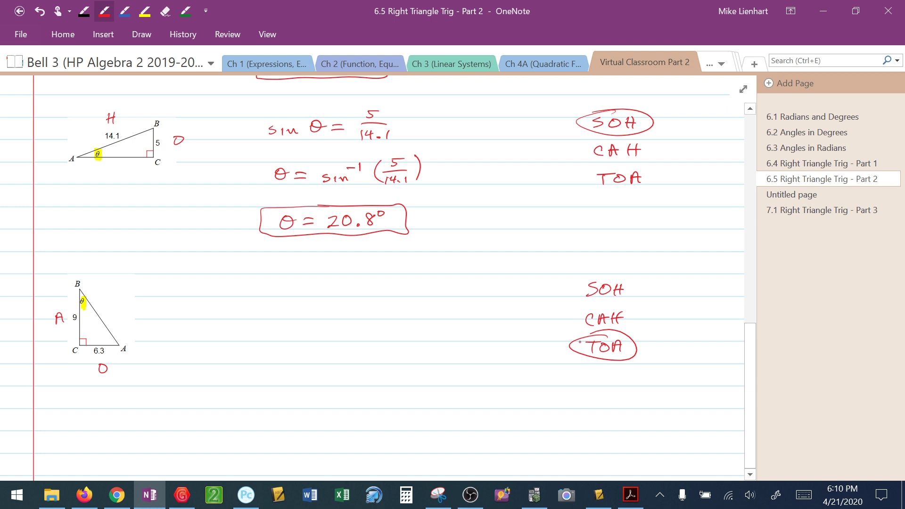
Write tan θ = 6.3/9 beside the triangle.
{"action": "mouse_move", "coordinate": [224, 303]}
{"action": "left_mouse_down"}
{"action": "mouse_move", "coordinate": [225, 317]}
{"action": "mouse_move", "coordinate": [234, 309]}
{"action": "left_mouse_up"}
{"action": "mouse_move", "coordinate": [239, 311]}
{"action": "left_mouse_down"}
{"action": "mouse_move", "coordinate": [250, 317]}
{"action": "mouse_move", "coordinate": [263, 304]}
{"action": "left_mouse_up"}
{"action": "left_click_drag", "start_coordinate": [258, 309], "coordinate": [325, 301]}
{"action": "left_click_drag", "start_coordinate": [330, 293], "coordinate": [331, 304]}
{"action": "mouse_move", "coordinate": [308, 308]}
{"action": "left_mouse_down"}
{"action": "mouse_move", "coordinate": [343, 306]}
{"action": "mouse_move", "coordinate": [323, 315]}
{"action": "left_mouse_up"}
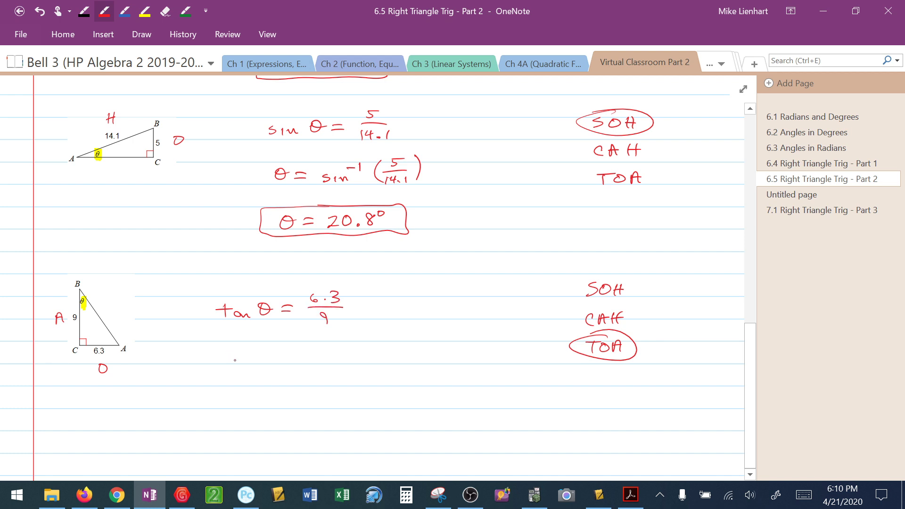
Write θ = tan⁻¹(6.3/9) below, then start the answer line θ =.
{"action": "left_click_drag", "start_coordinate": [238, 355], "coordinate": [237, 355]}
{"action": "left_click_drag", "start_coordinate": [232, 362], "coordinate": [267, 359]}
{"action": "left_click_drag", "start_coordinate": [253, 366], "coordinate": [287, 370]}
{"action": "mouse_move", "coordinate": [278, 362]}
{"action": "left_mouse_down"}
{"action": "mouse_move", "coordinate": [316, 357]}
{"action": "mouse_move", "coordinate": [331, 372]}
{"action": "mouse_move", "coordinate": [340, 352]}
{"action": "left_mouse_up"}
{"action": "mouse_move", "coordinate": [346, 355]}
{"action": "left_mouse_down"}
{"action": "mouse_move", "coordinate": [362, 358]}
{"action": "mouse_move", "coordinate": [347, 373]}
{"action": "left_mouse_up"}
{"action": "left_click_drag", "start_coordinate": [368, 339], "coordinate": [364, 370]}
{"action": "mouse_move", "coordinate": [241, 405]}
{"action": "left_mouse_down"}
{"action": "mouse_move", "coordinate": [239, 423]}
{"action": "mouse_move", "coordinate": [247, 404]}
{"action": "left_mouse_up"}
{"action": "left_click_drag", "start_coordinate": [235, 414], "coordinate": [268, 409]}
{"action": "left_click_drag", "start_coordinate": [257, 415], "coordinate": [269, 415]}
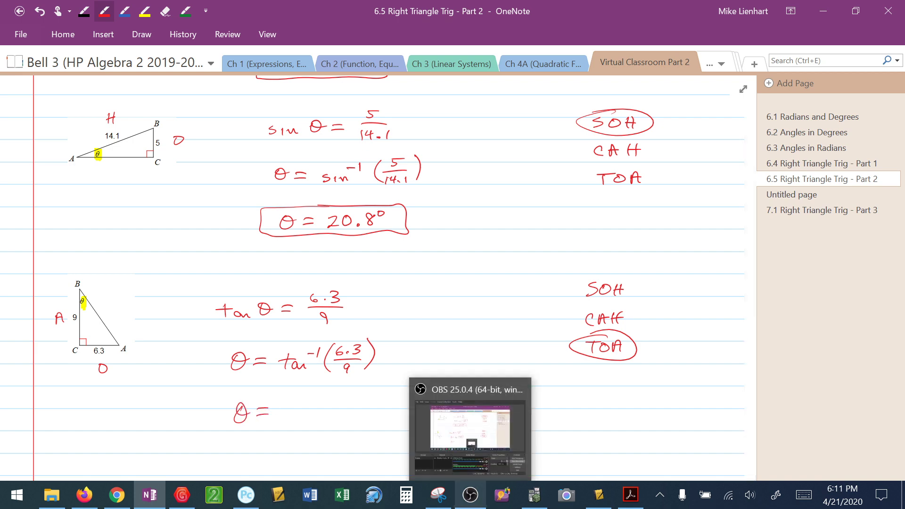
Evaluate tan⁻¹(6.3/9) on the TI-84 calculator, getting 34.9920202.
{"action": "left_click", "coordinate": [535, 495]}
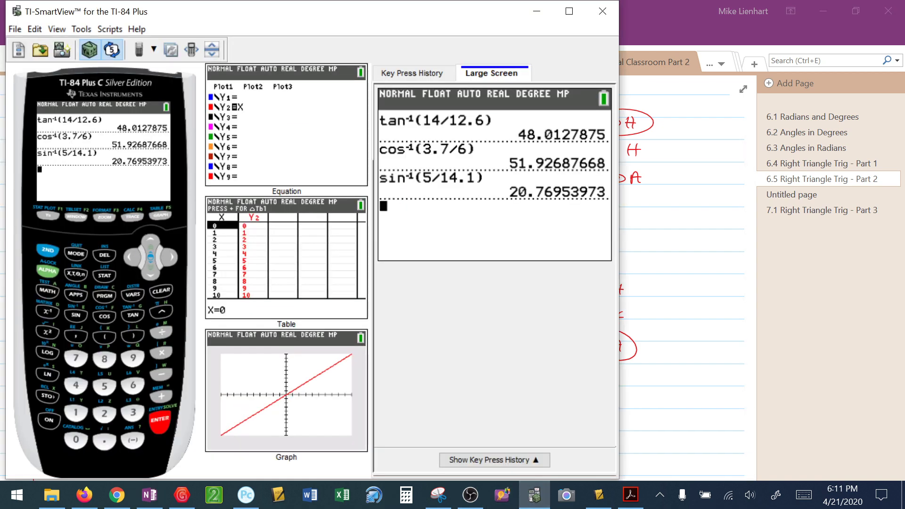
{"action": "key", "text": "shift"}
{"action": "key", "text": "t"}
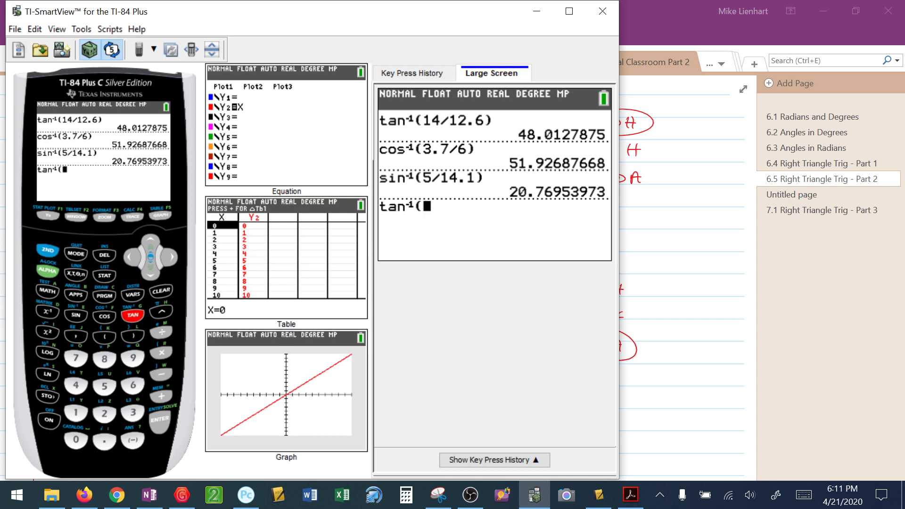
{"action": "left_click", "coordinate": [649, 432]}
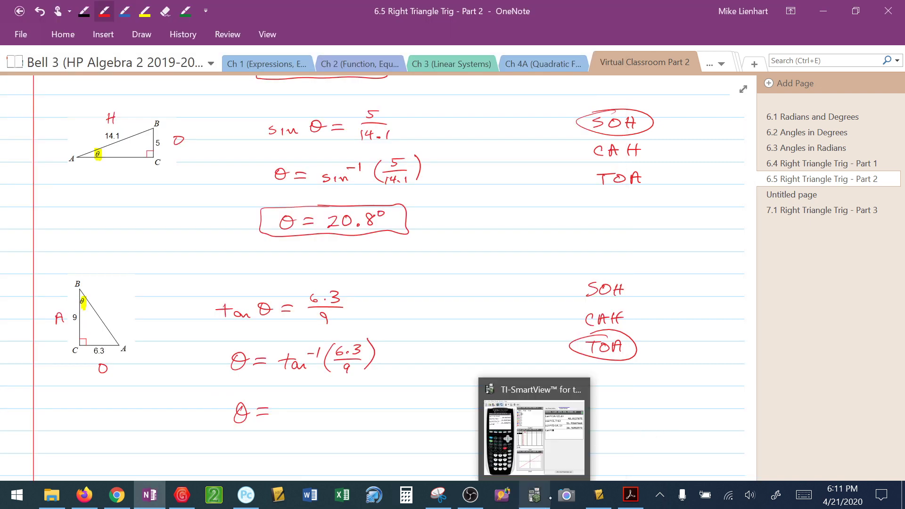
{"action": "left_click", "coordinate": [534, 495]}
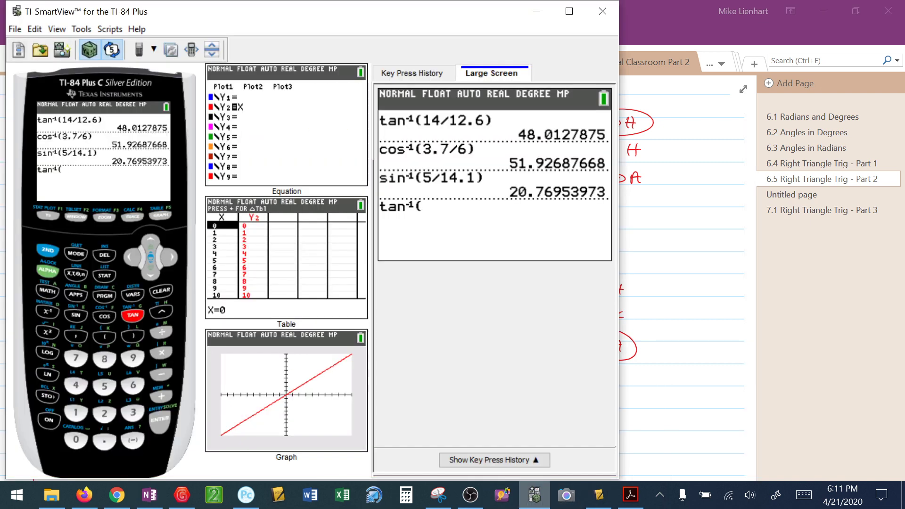
{"action": "type", "text": "6.3/9"}
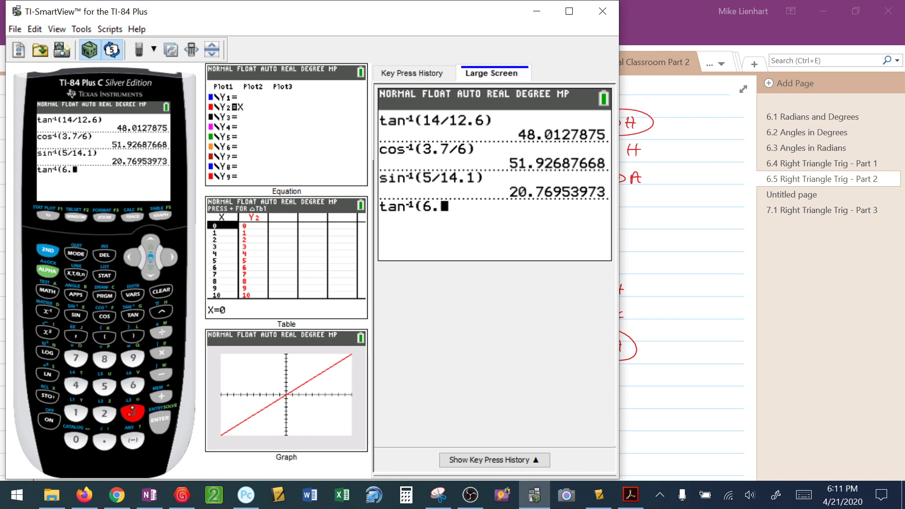
{"action": "left_click", "coordinate": [134, 334]}
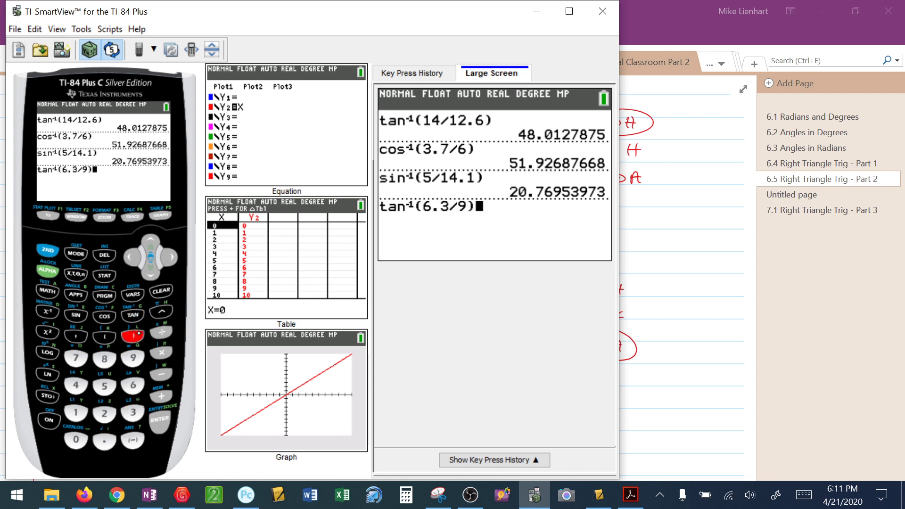
{"action": "left_click", "coordinate": [169, 420]}
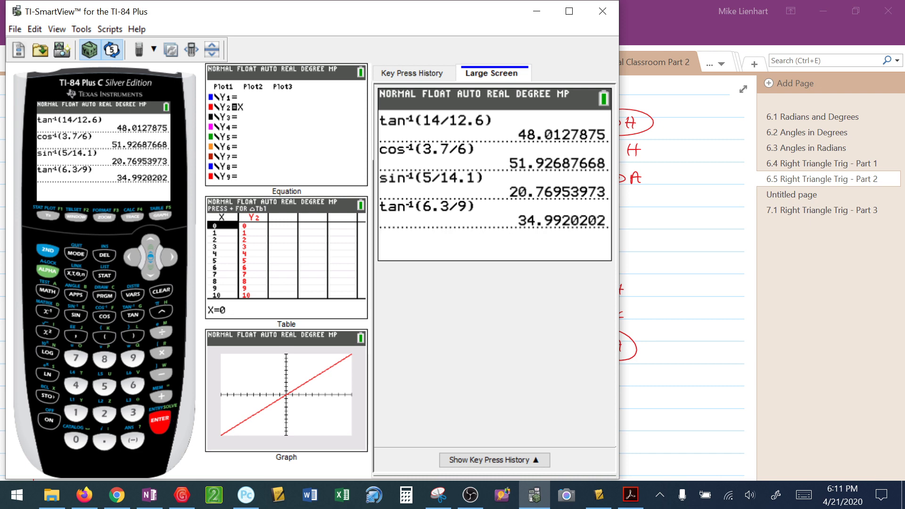
Write 35.0° after θ = and draw a box around the answer.
{"action": "key", "text": "alt+Tab"}
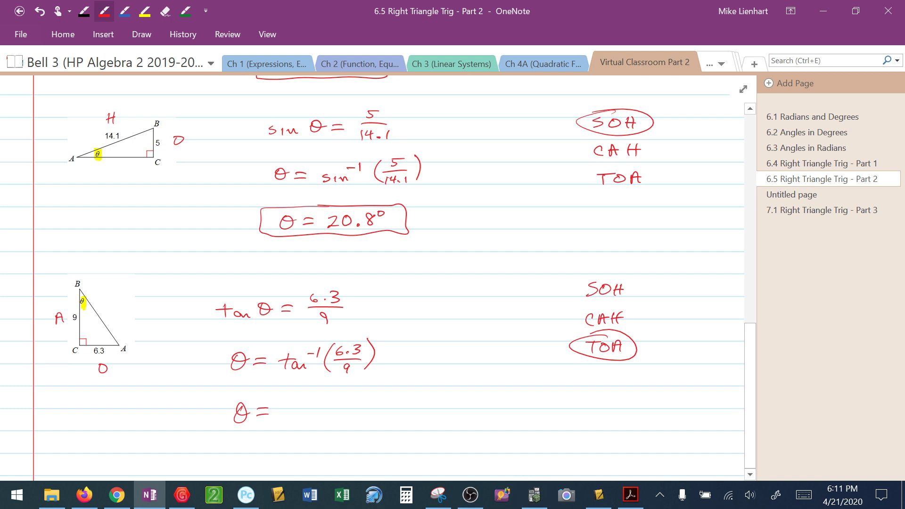
{"action": "mouse_move", "coordinate": [284, 407]}
{"action": "left_mouse_down"}
{"action": "mouse_move", "coordinate": [283, 419]}
{"action": "mouse_move", "coordinate": [294, 419]}
{"action": "mouse_move", "coordinate": [336, 398]}
{"action": "left_mouse_up"}
{"action": "mouse_move", "coordinate": [277, 392]}
{"action": "left_mouse_down"}
{"action": "mouse_move", "coordinate": [245, 434]}
{"action": "mouse_move", "coordinate": [339, 391]}
{"action": "mouse_move", "coordinate": [255, 394]}
{"action": "left_mouse_up"}
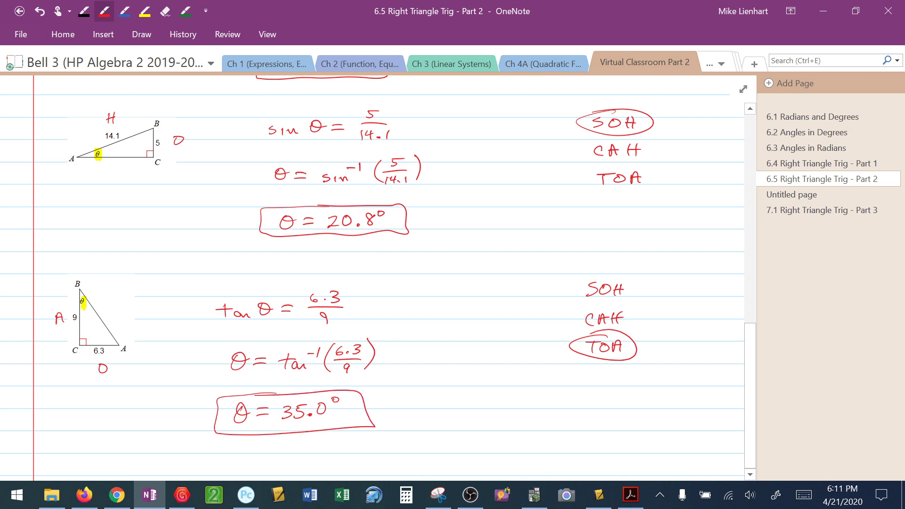
{"action": "left_click", "coordinate": [471, 495]}
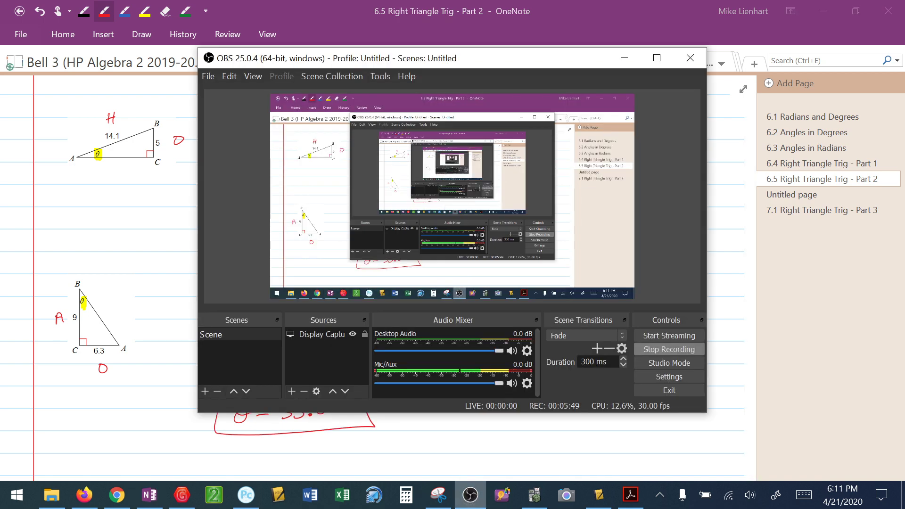